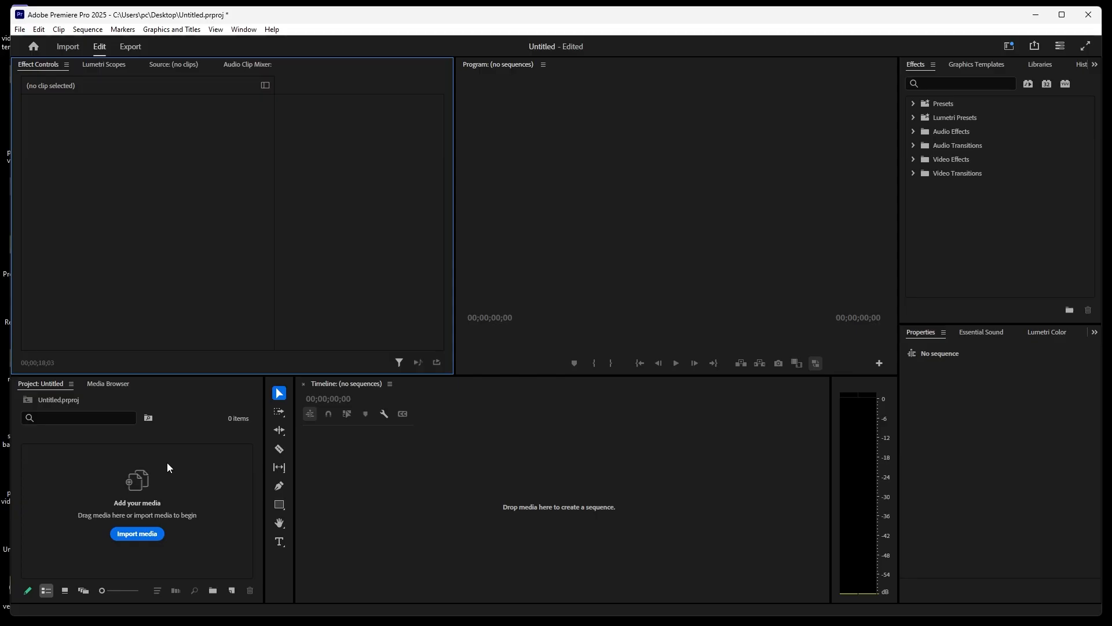
# Start creating a new sequence in the empty project.
pyautogui.click(216, 467)
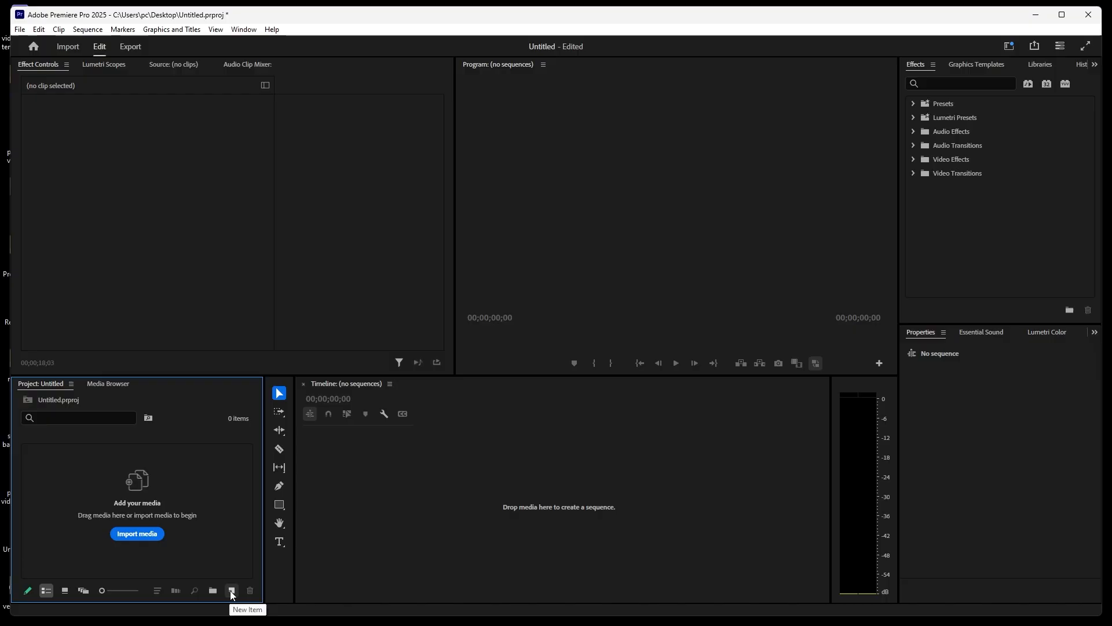
pyautogui.click(232, 591)
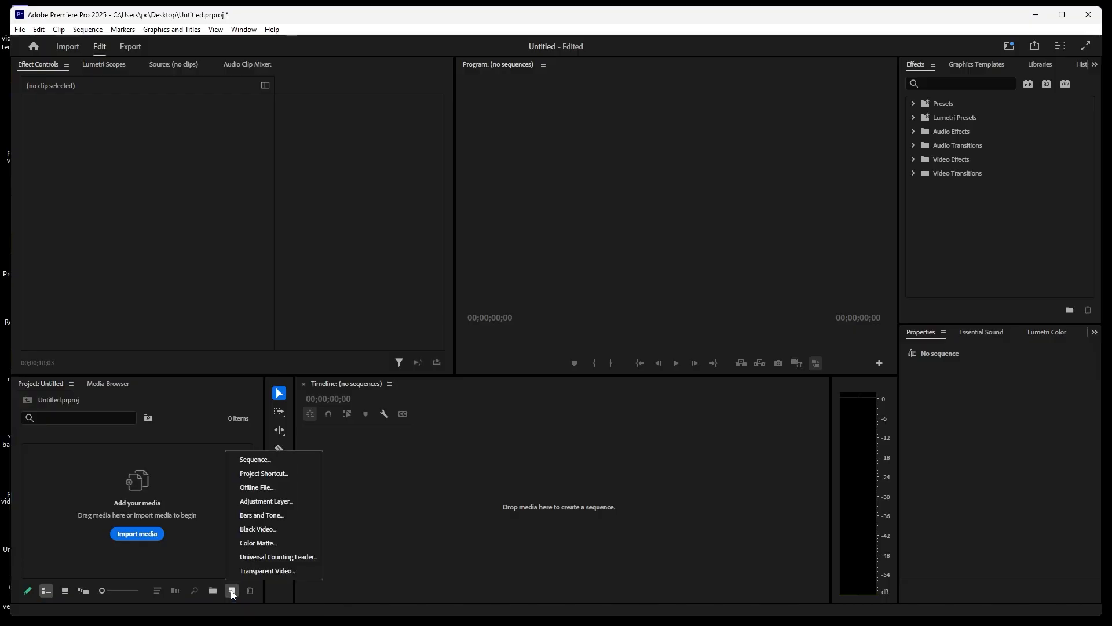
pyautogui.click(262, 461)
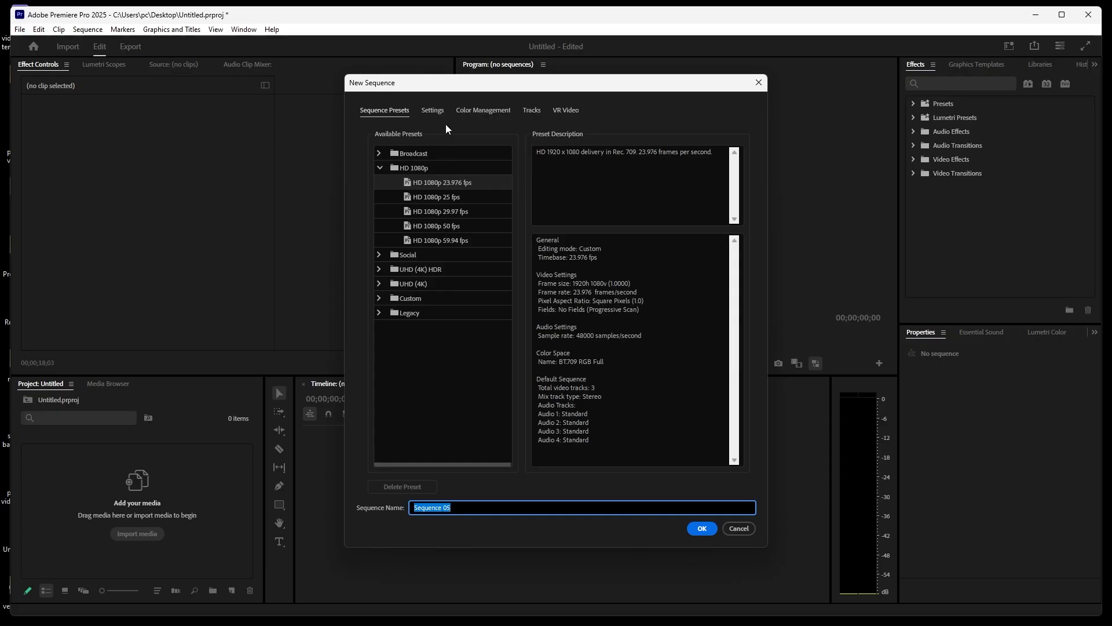
# Examine the descriptions of the Broadcast presets 29.97i 4 mono discrete and 23.98p 4 mono discrete.
pyautogui.click(377, 166)
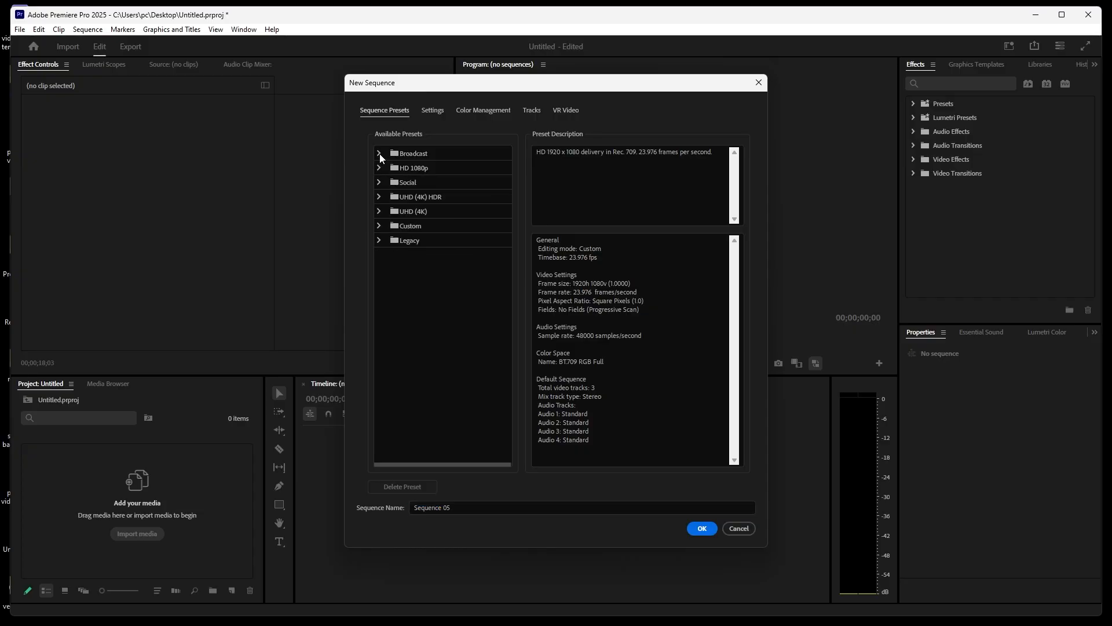
pyautogui.click(379, 154)
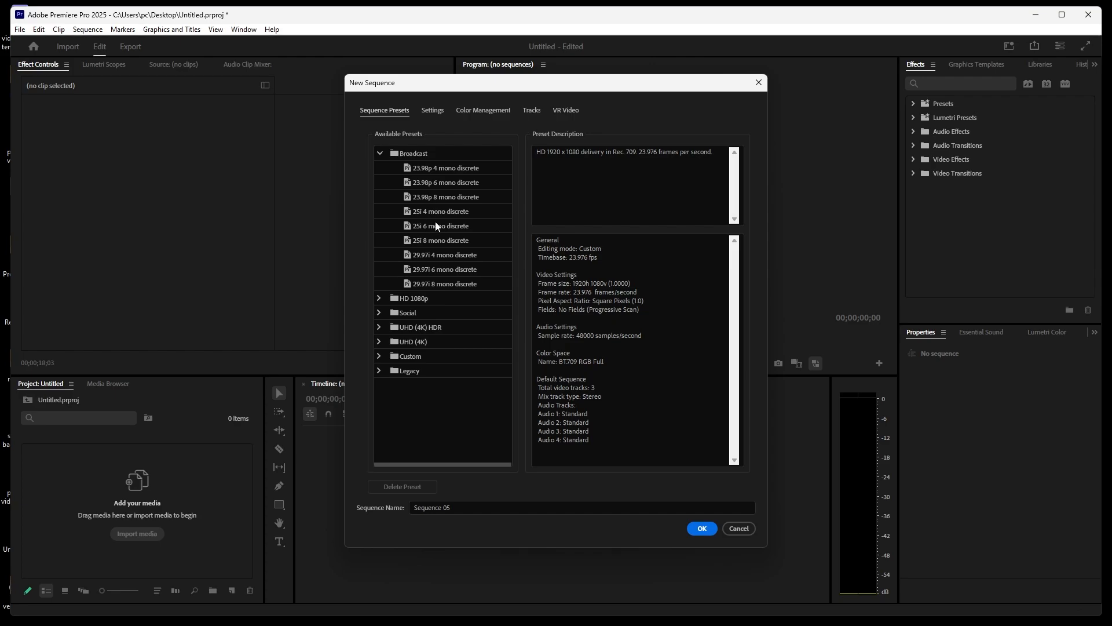
pyautogui.click(430, 255)
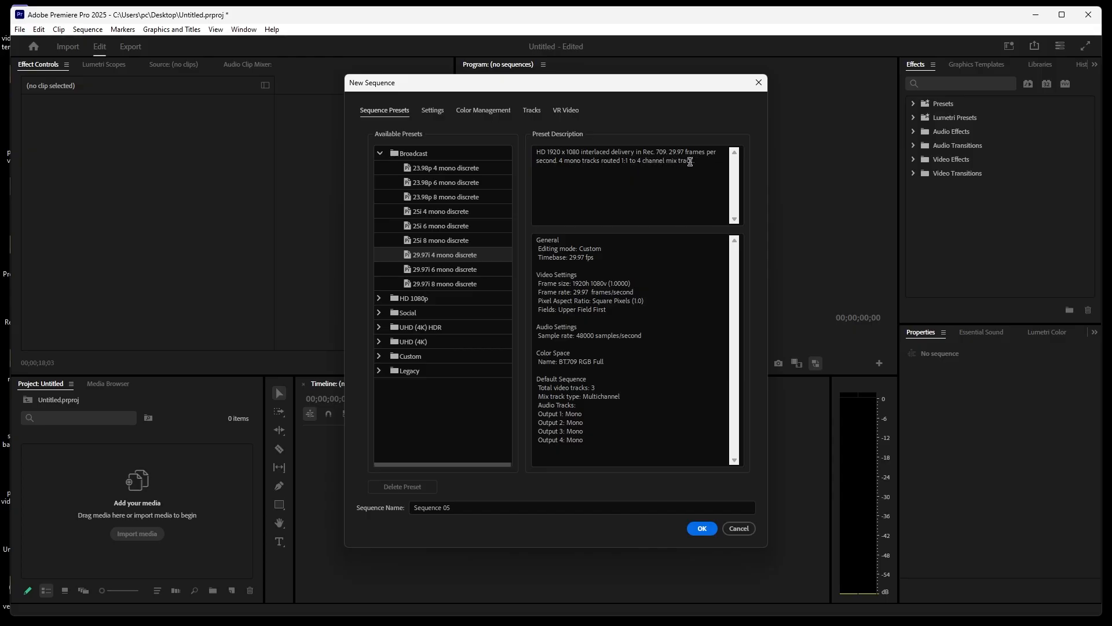
pyautogui.click(435, 169)
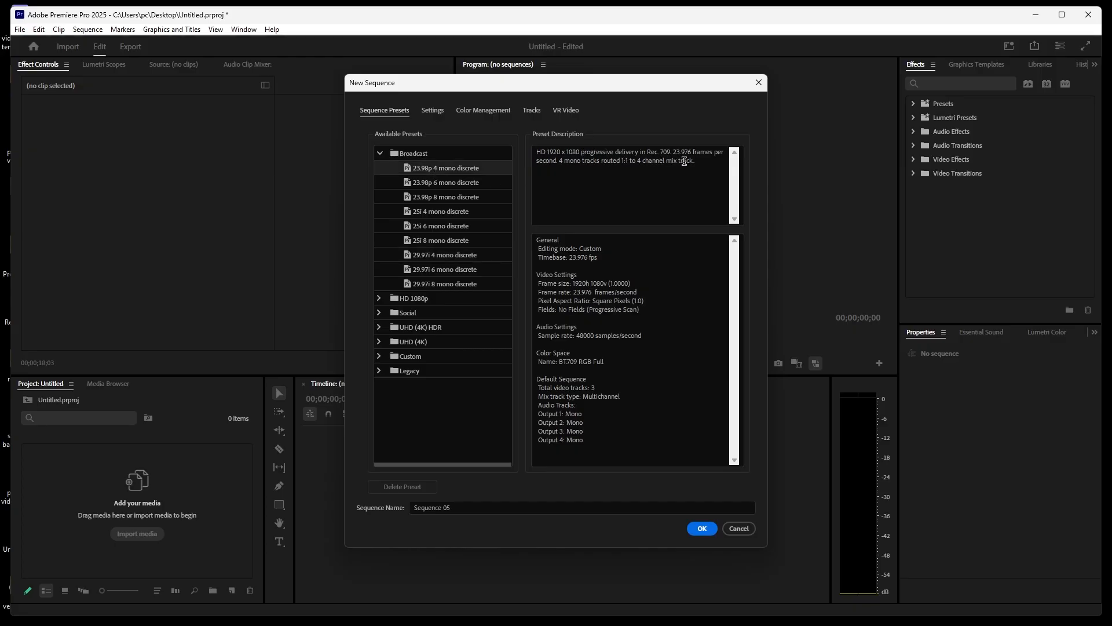
pyautogui.click(379, 154)
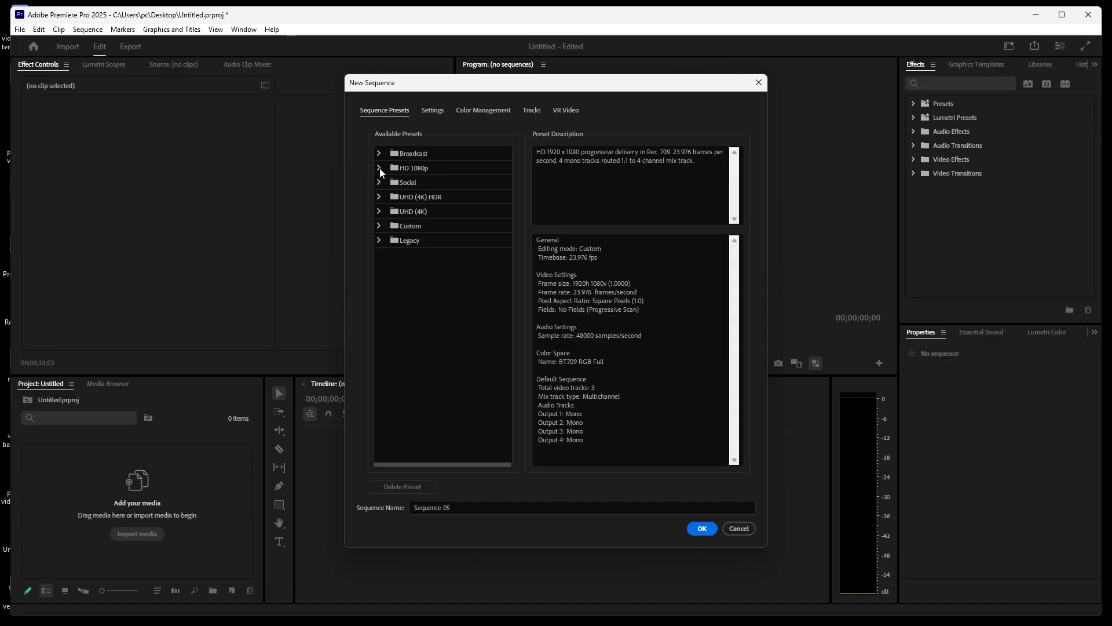
# Compare the HD 1080p 23.976 fps and 29.97 fps presets, and choose HD 1080p 50 fps for the sequence.
pyautogui.click(379, 167)
pyautogui.click(428, 186)
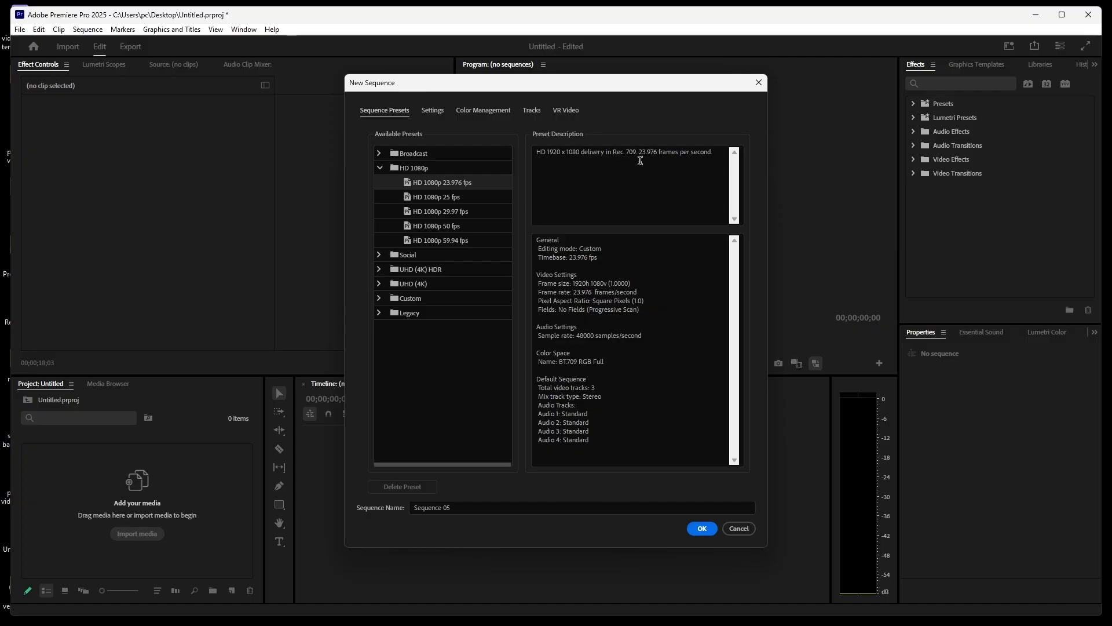
pyautogui.click(436, 216)
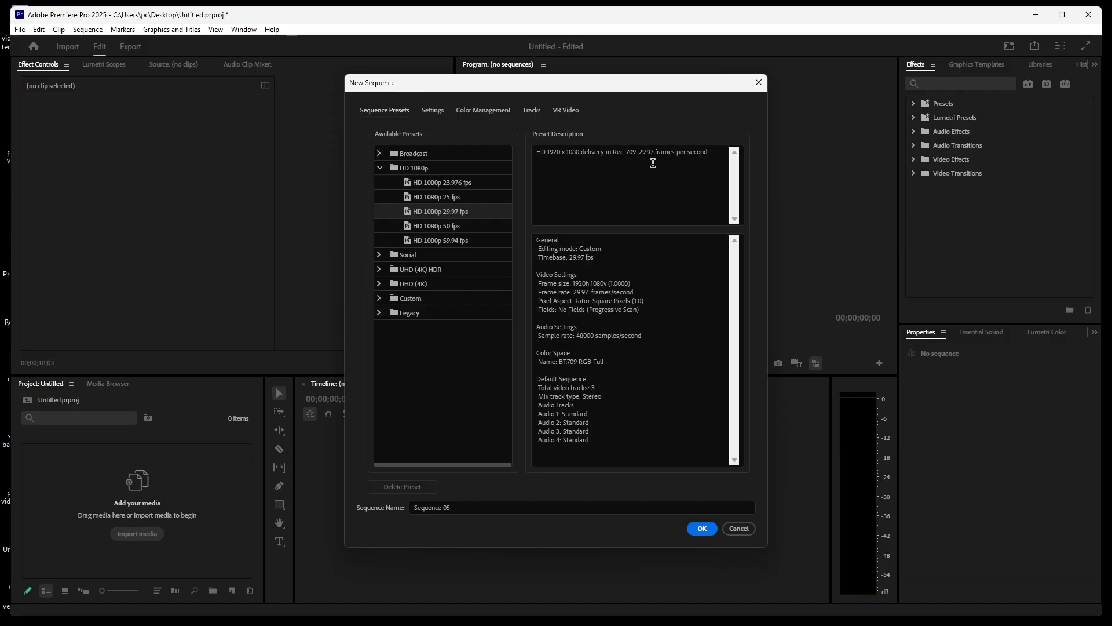
pyautogui.click(422, 227)
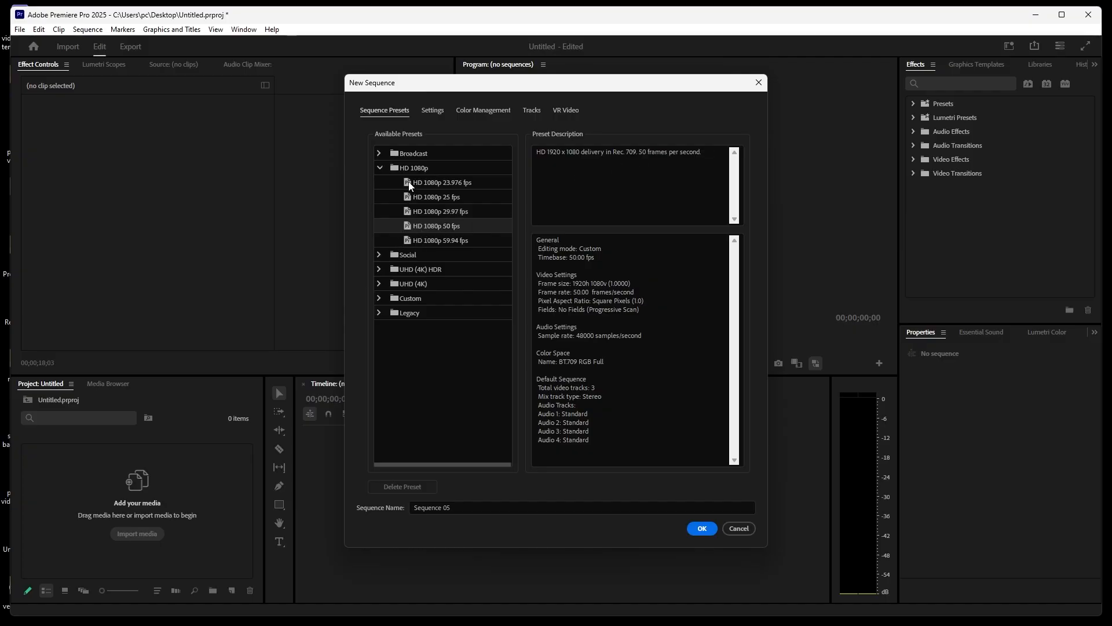
pyautogui.click(380, 168)
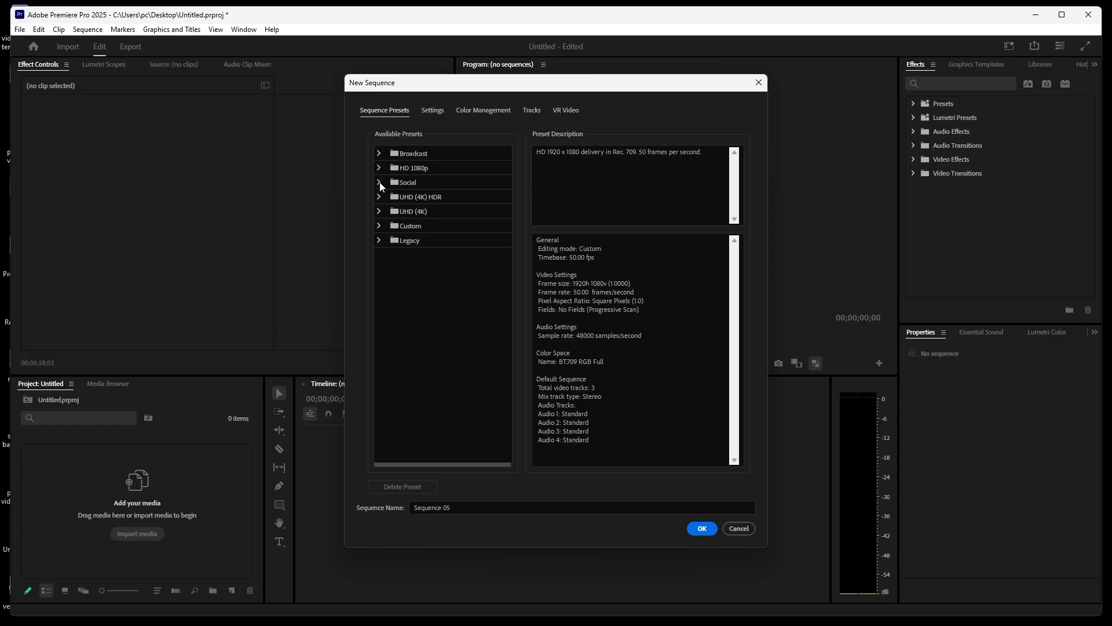
# Look through the sequence presets in the Social and Custom groups.
pyautogui.click(380, 182)
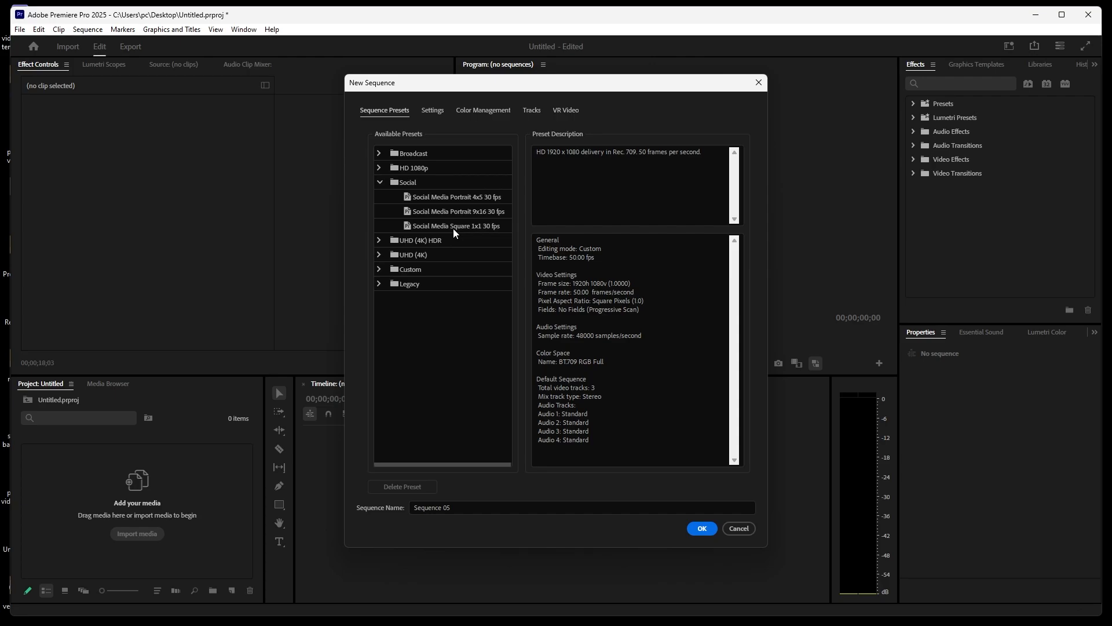
pyautogui.click(379, 183)
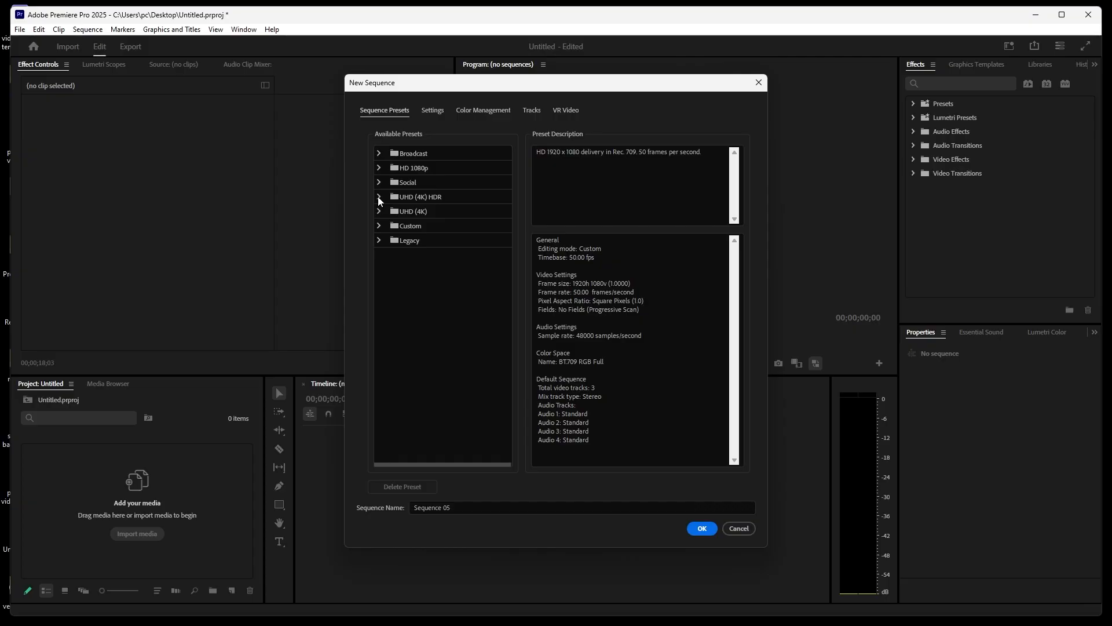
pyautogui.click(379, 226)
pyautogui.click(380, 227)
# Examine the camera formats in the Legacy preset group, including the resolutions offered under RED R3D.
pyautogui.click(378, 240)
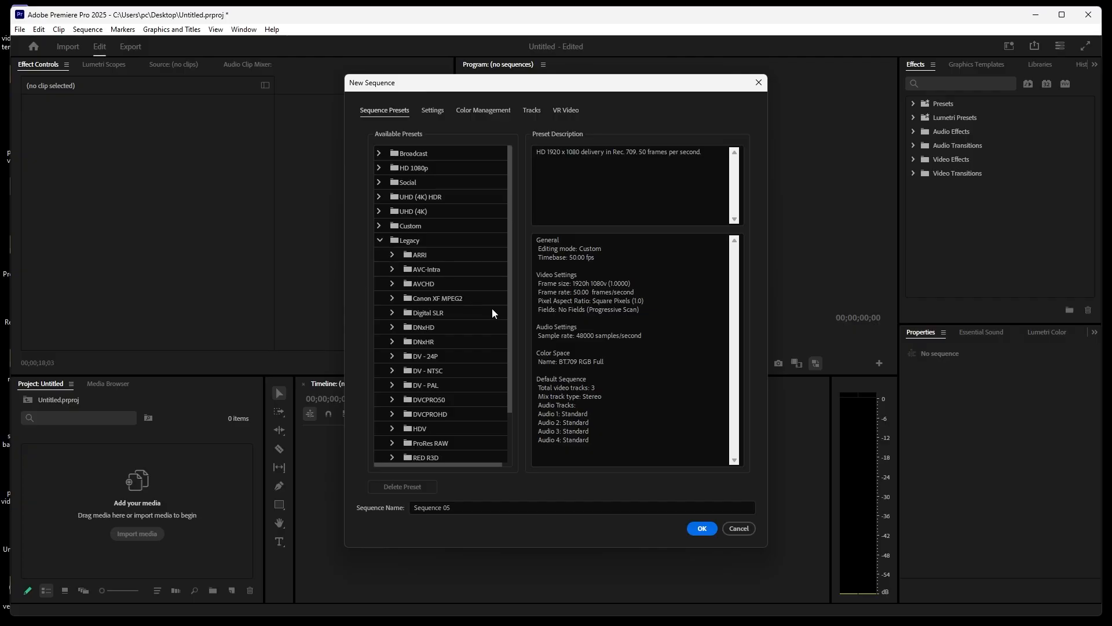
pyautogui.moveTo(508, 321); pyautogui.dragTo(508, 385)
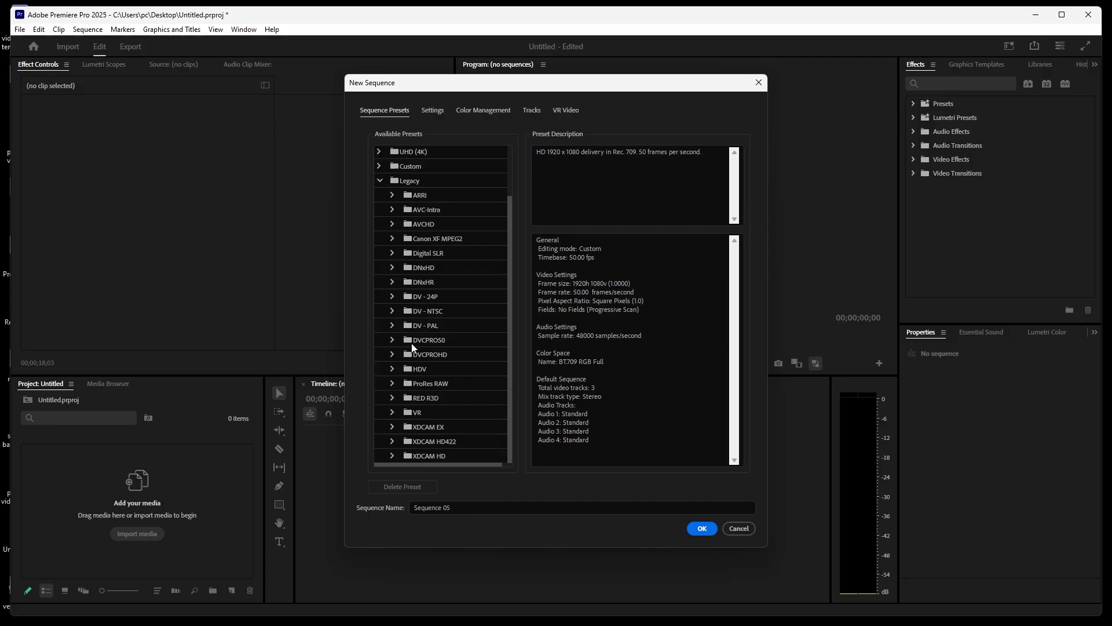
pyautogui.click(392, 398)
pyautogui.scroll(-5, 477, 356)
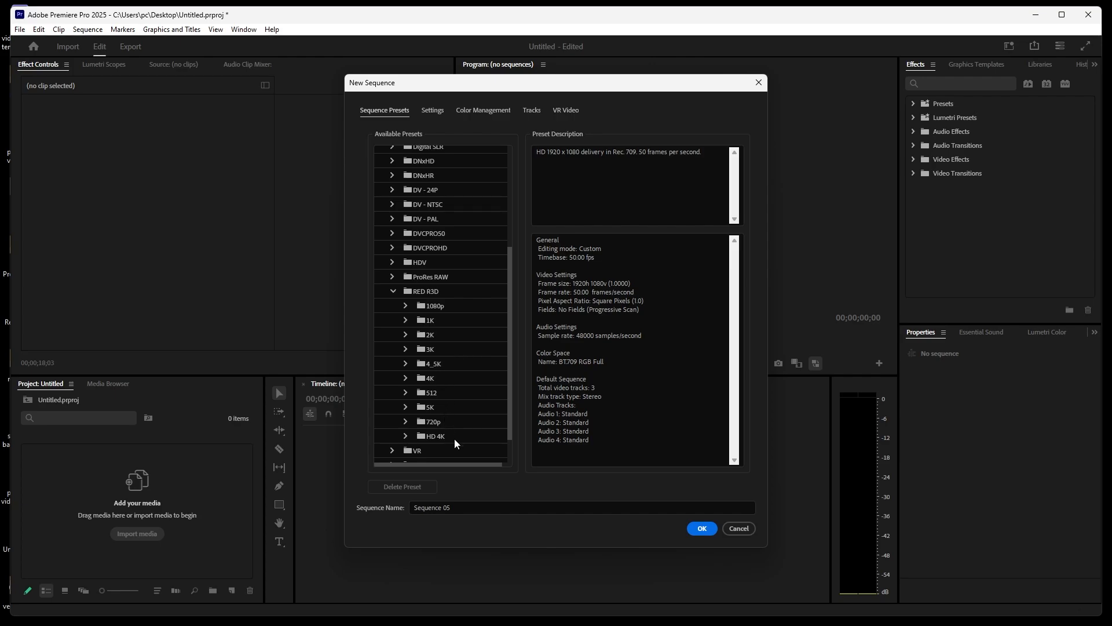
pyautogui.scroll(-1, 429, 389)
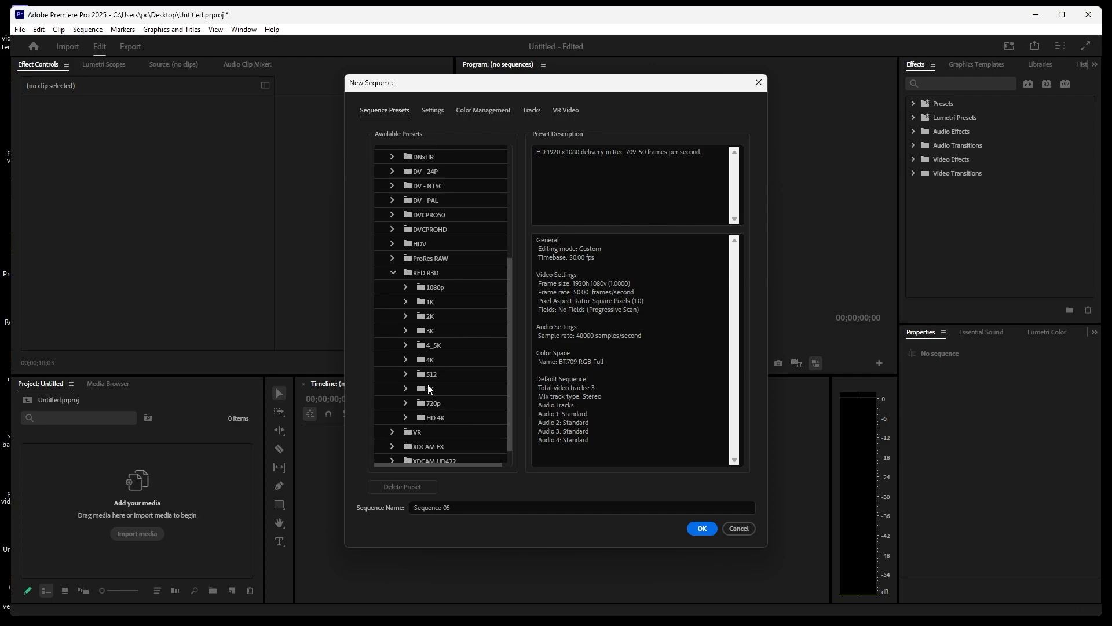
pyautogui.scroll(1, 394, 332)
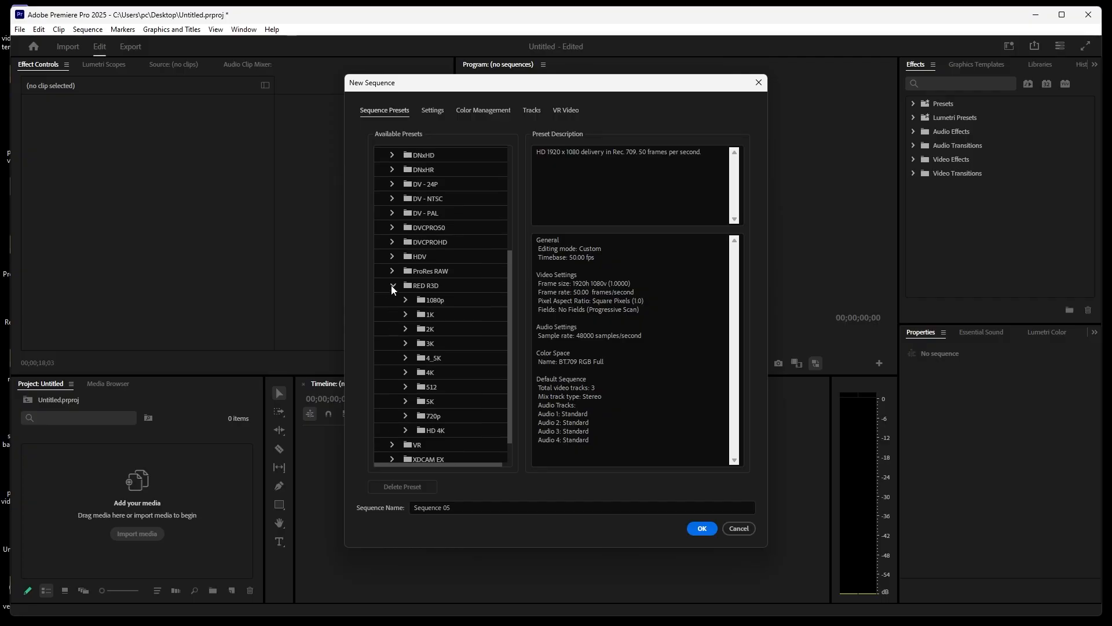
pyautogui.click(392, 285)
pyautogui.scroll(3, 393, 284)
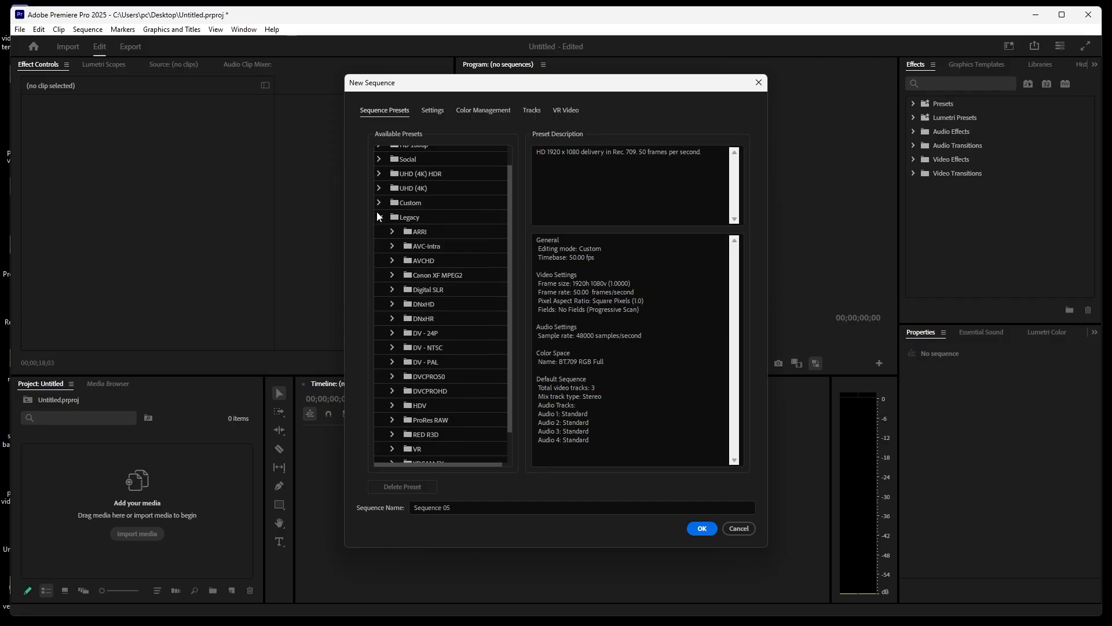
pyautogui.click(380, 218)
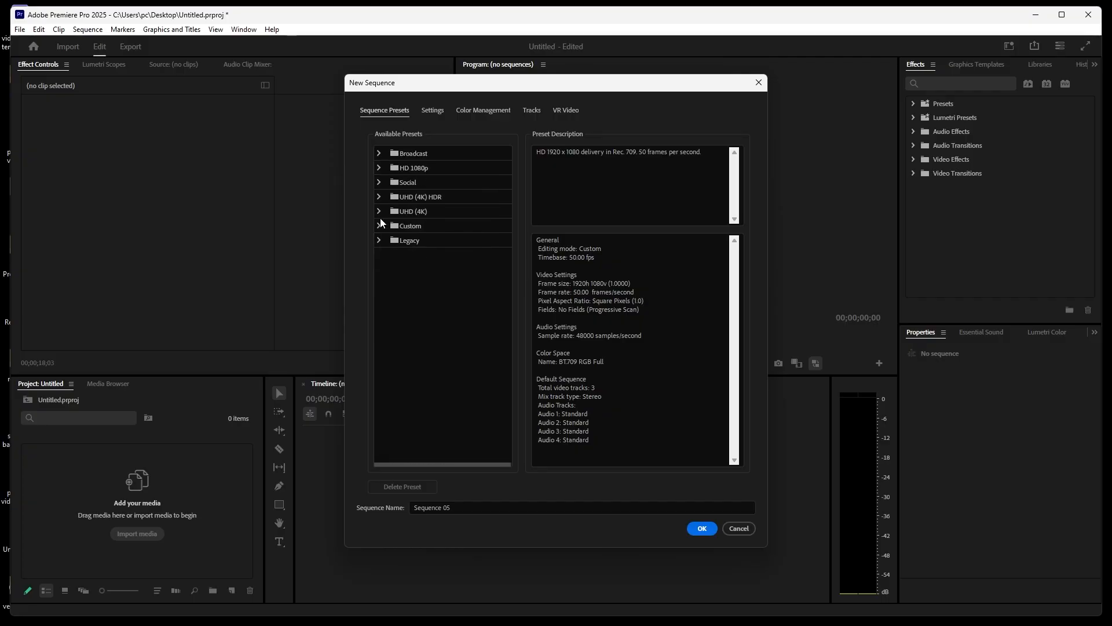
# Set the new sequence's timebase to 30.00 frames/second.
pyautogui.click(434, 113)
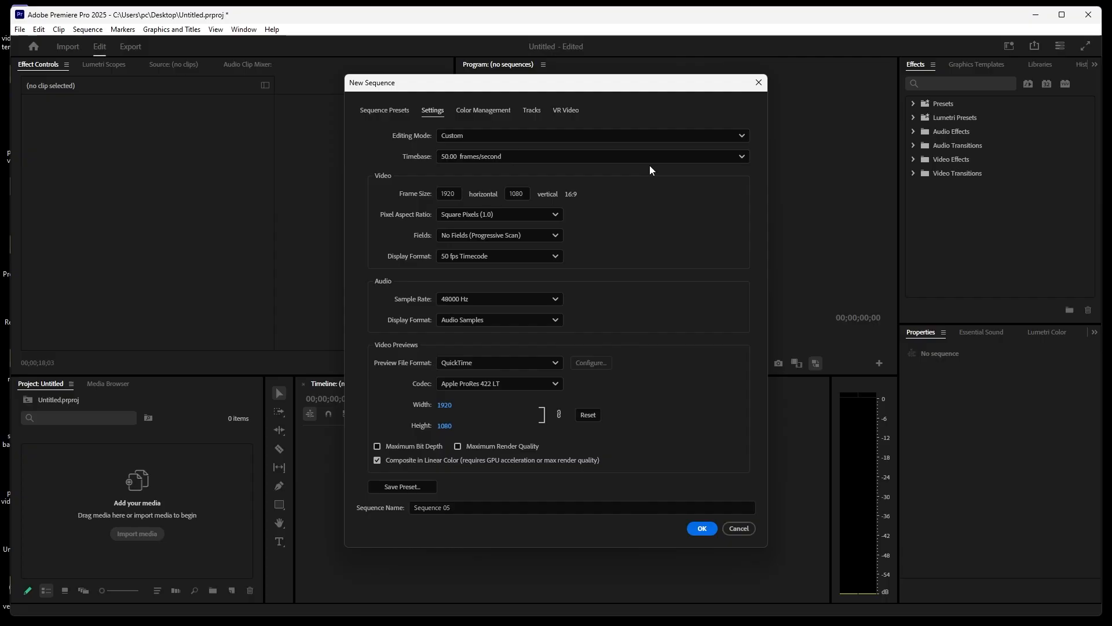
pyautogui.click(743, 156)
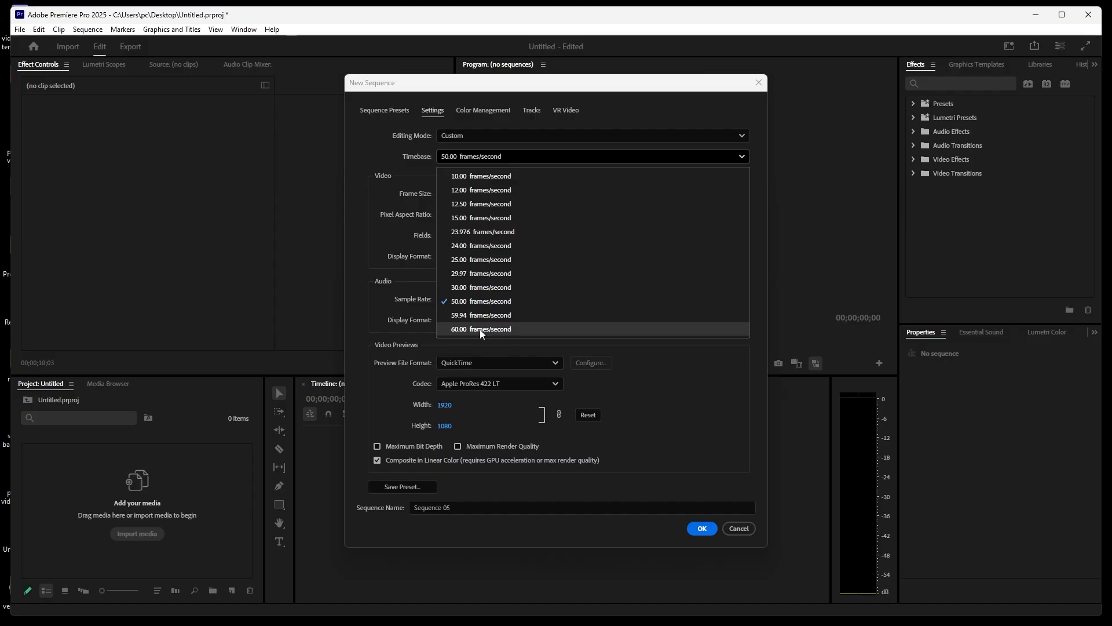
pyautogui.click(470, 287)
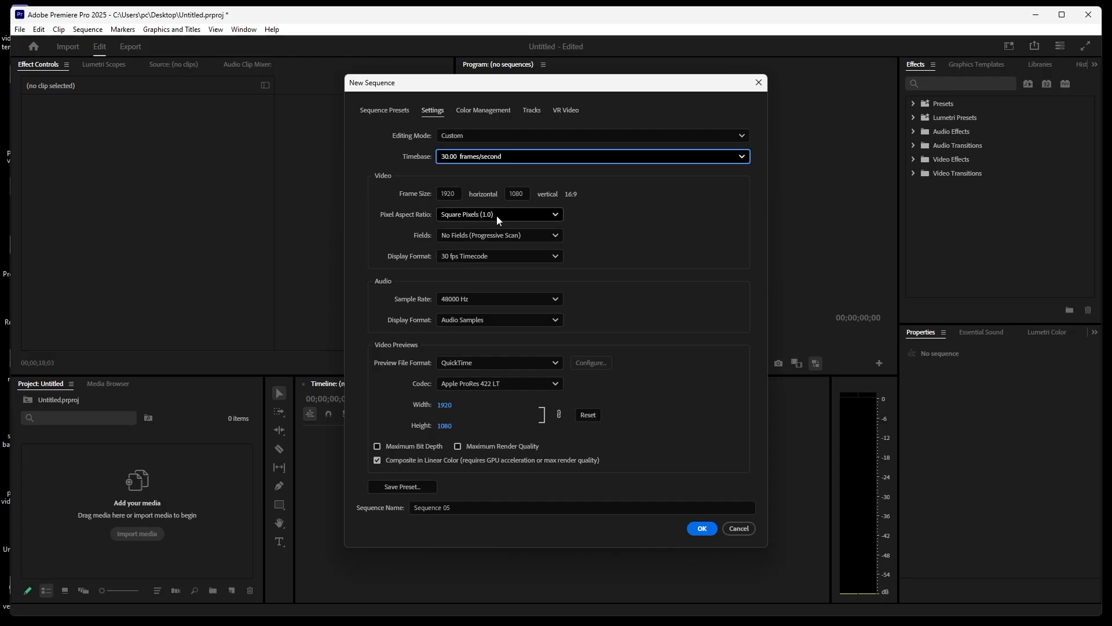
# Review the available options for the sequence's pixel aspect ratio, video display format and preview file format.
pyautogui.click(556, 215)
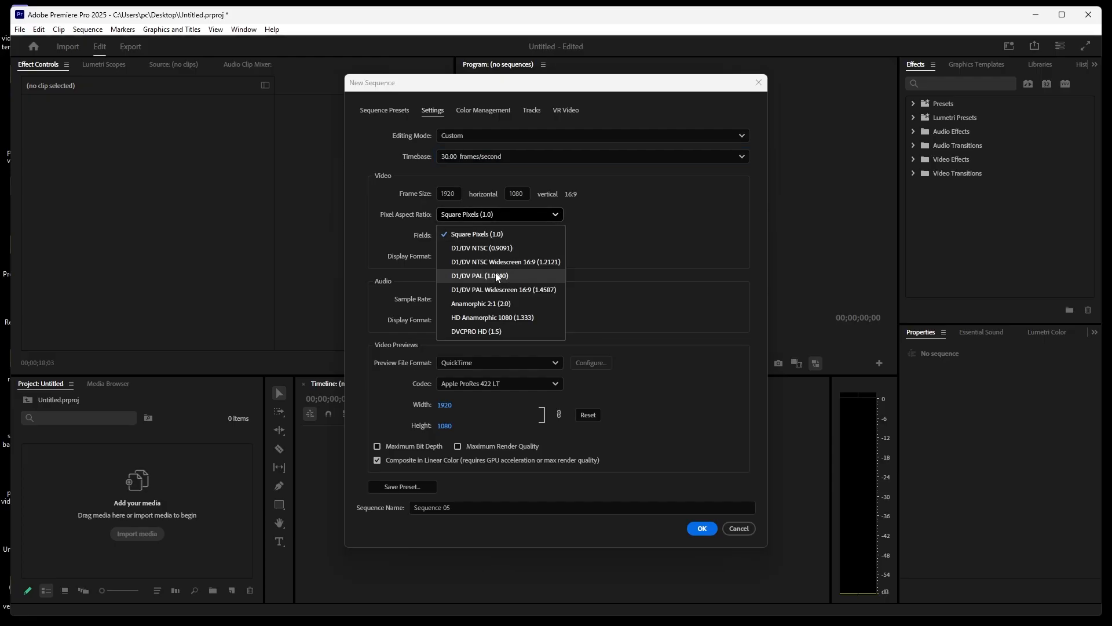
pyautogui.click(616, 238)
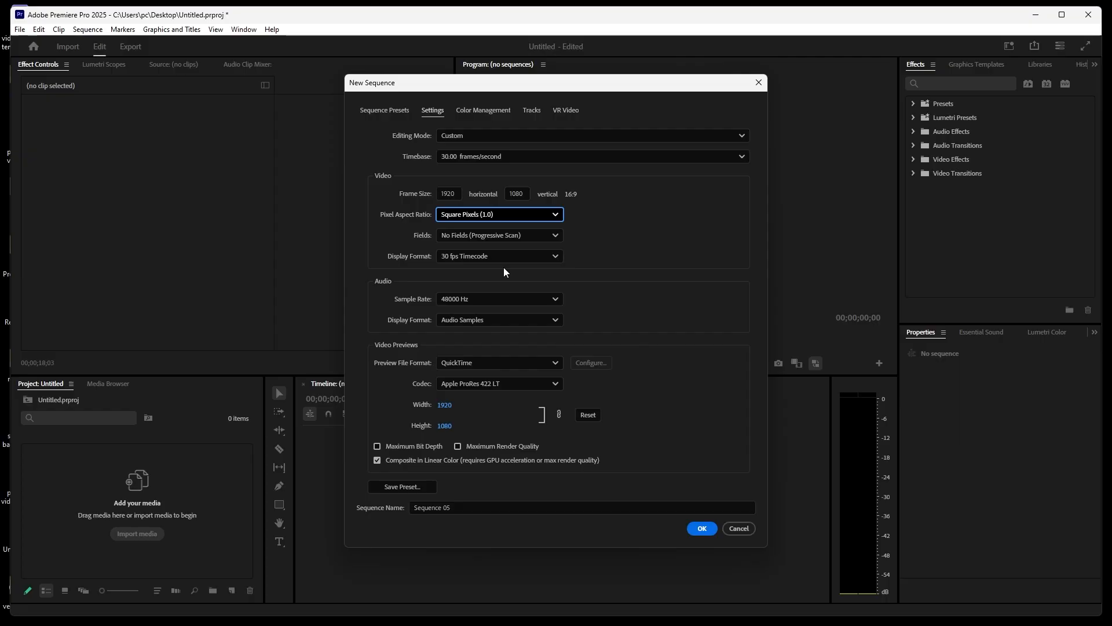
pyautogui.click(555, 258)
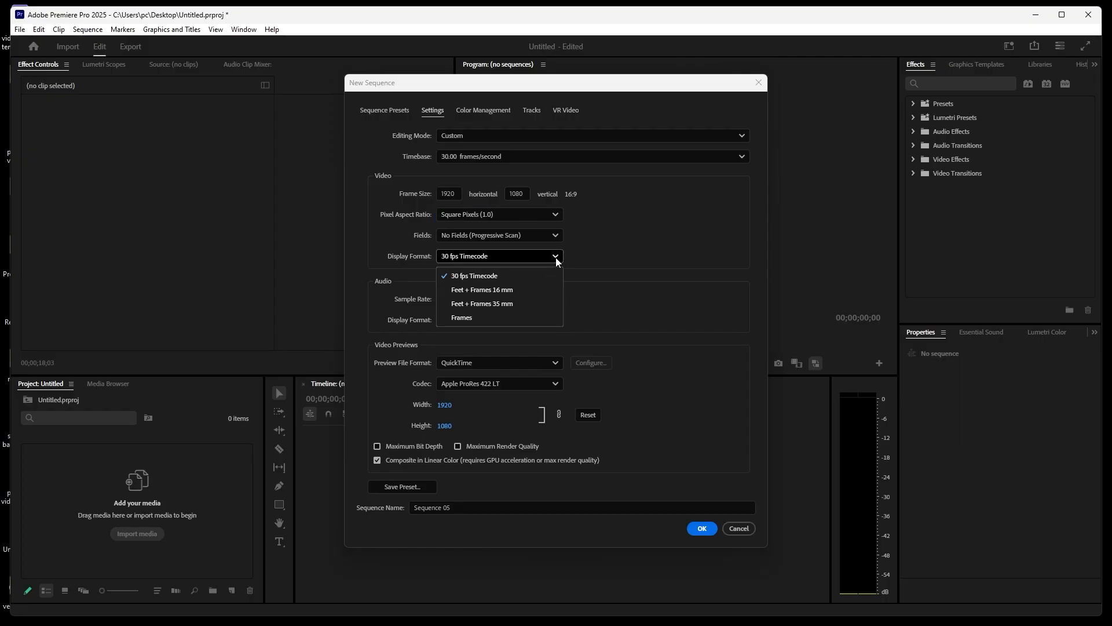
pyautogui.click(555, 257)
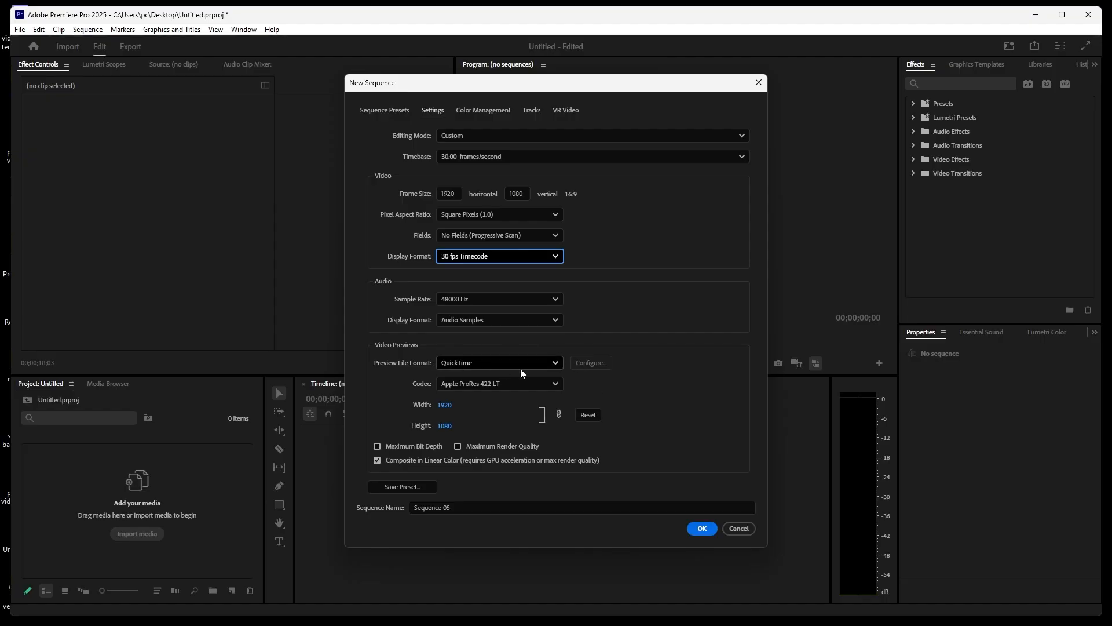
pyautogui.click(555, 364)
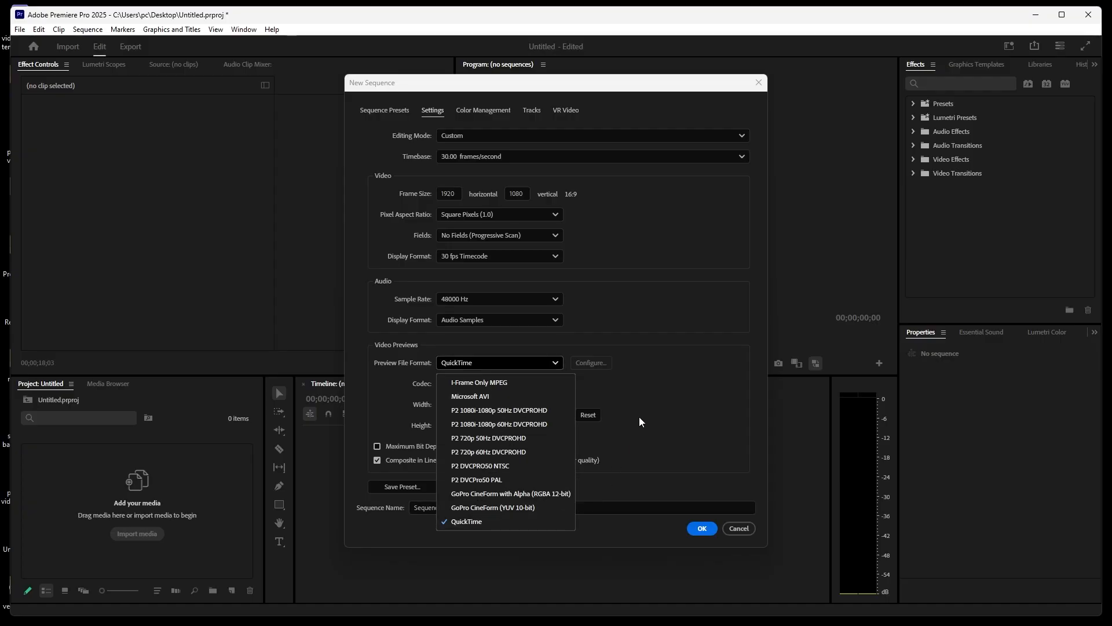
pyautogui.click(651, 396)
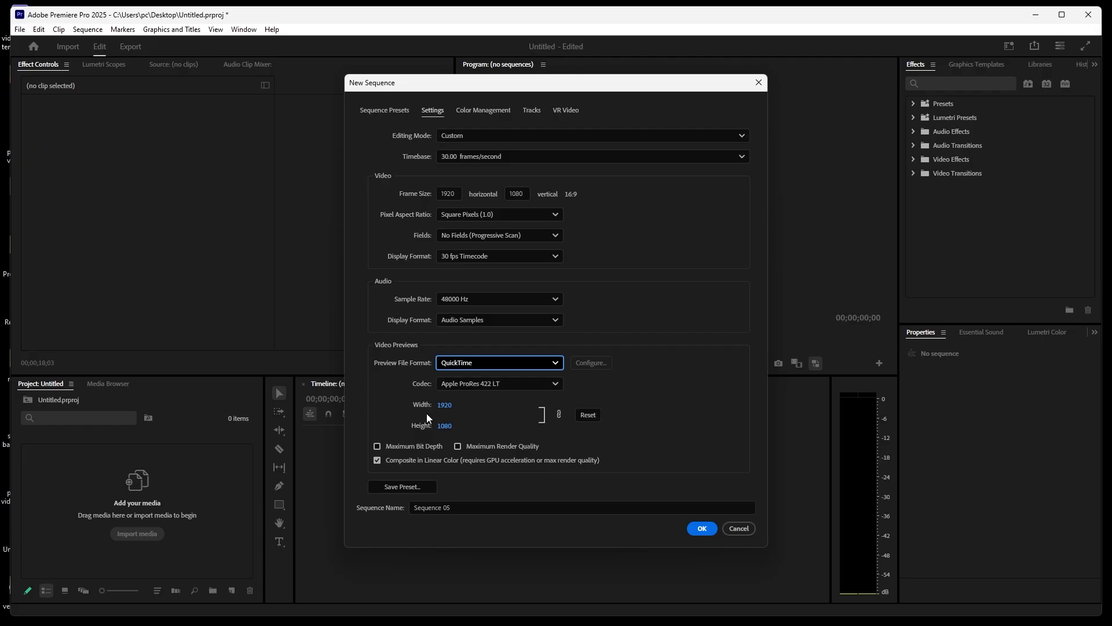
# Create the sequence with the chosen settings and deselect it in the project.
pyautogui.click(705, 528)
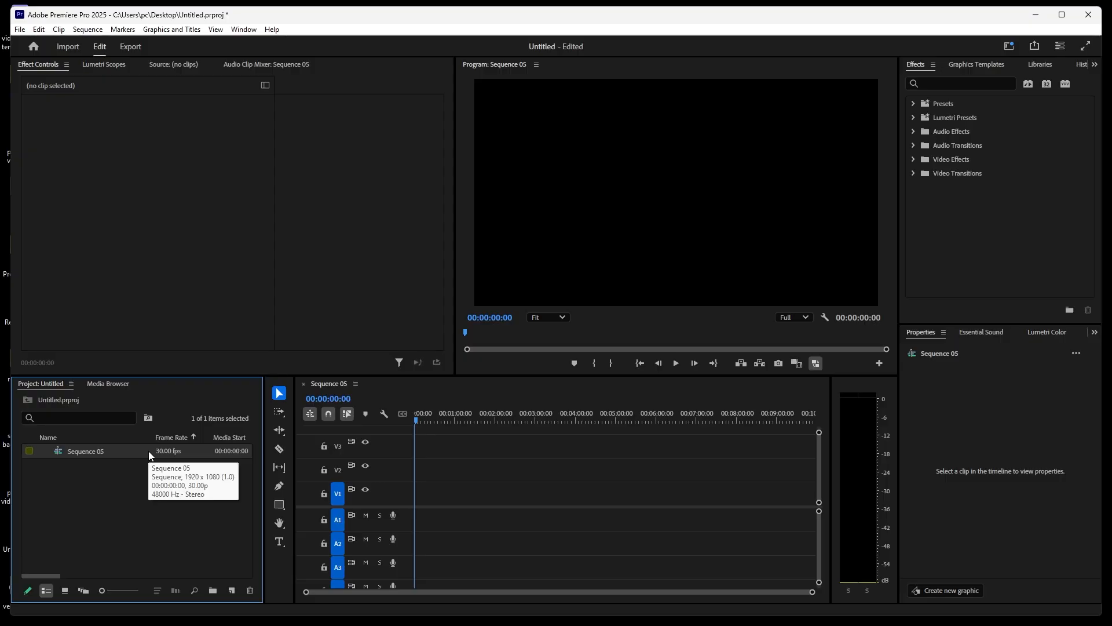
pyautogui.click(137, 516)
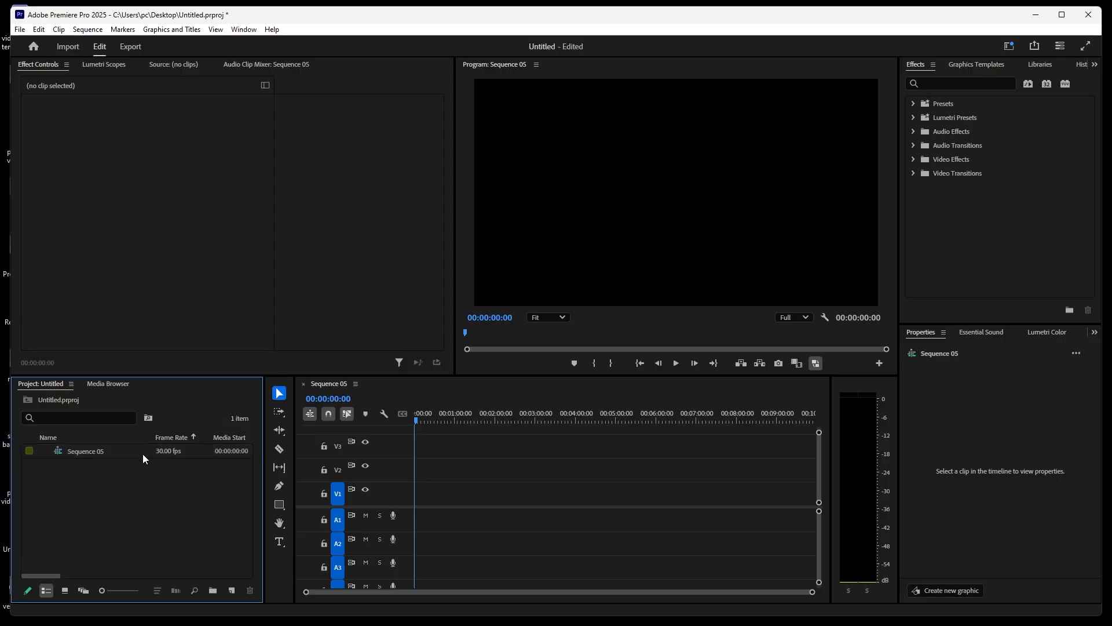
# Import the 3534_fire_background .mov and 12857342_3840_2160_30fps.mp4 clips from the Desktop videos folder into the project.
pyautogui.doubleClick(153, 489)
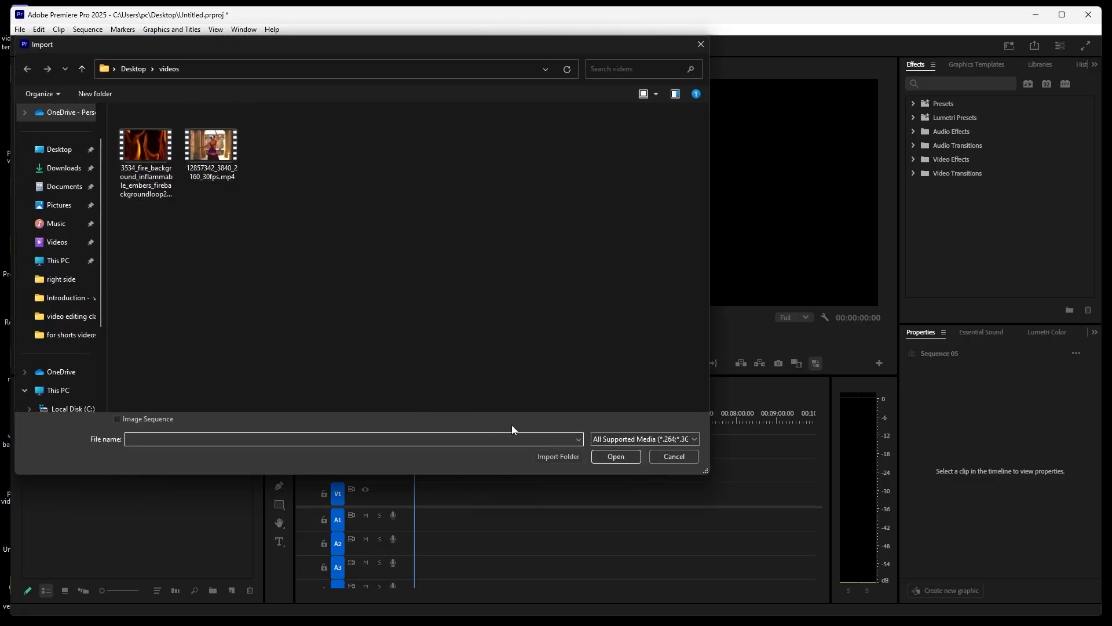
pyautogui.click(672, 458)
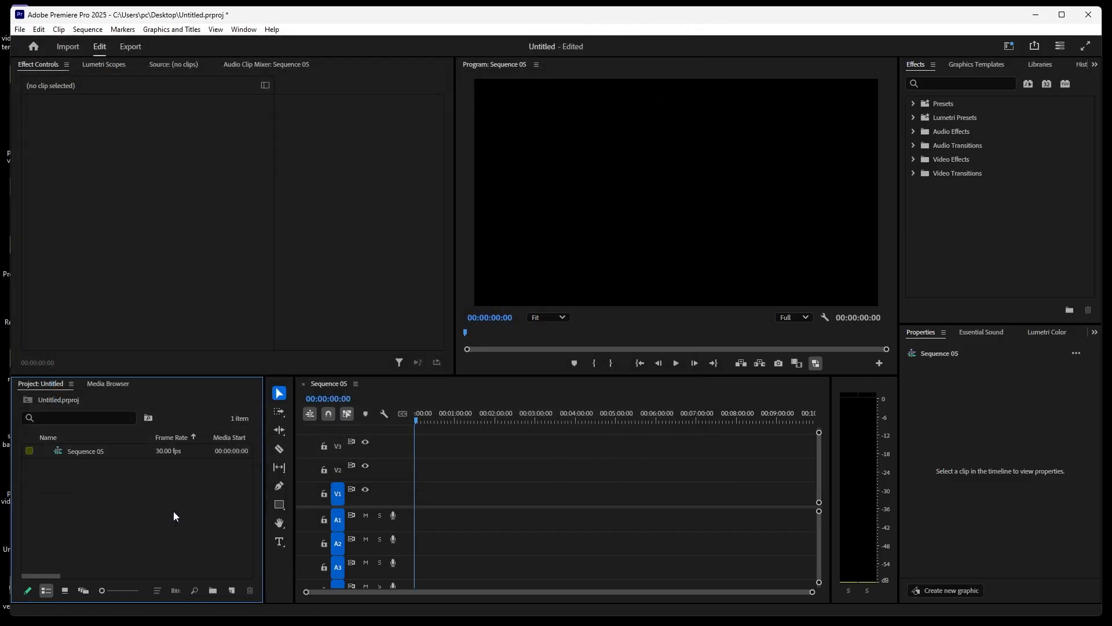
pyautogui.doubleClick(173, 511)
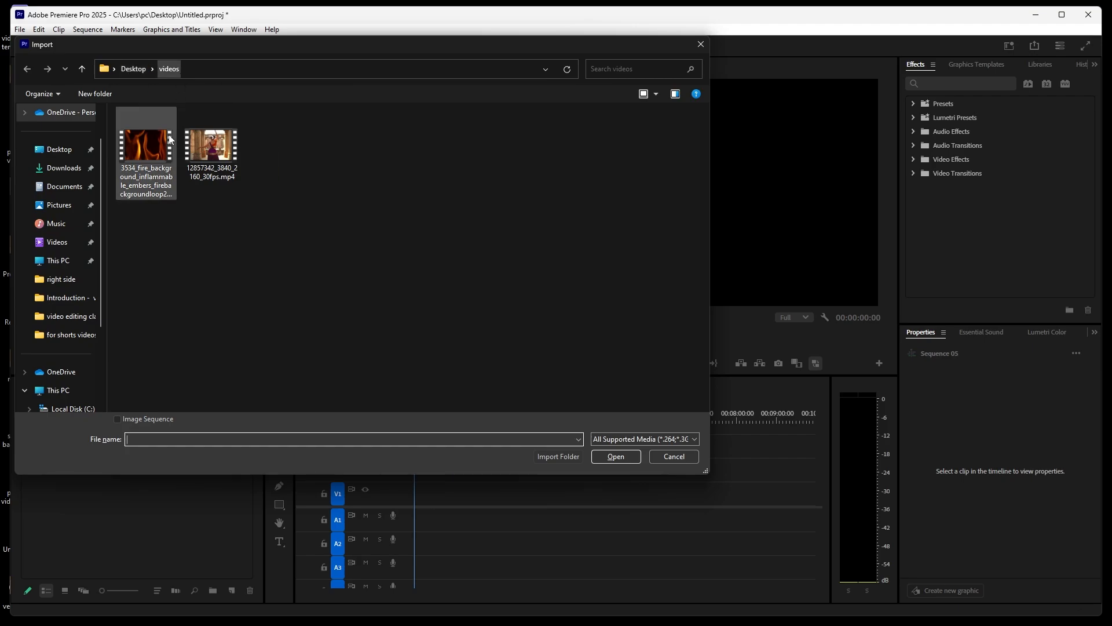
pyautogui.moveTo(143, 220); pyautogui.dragTo(257, 145)
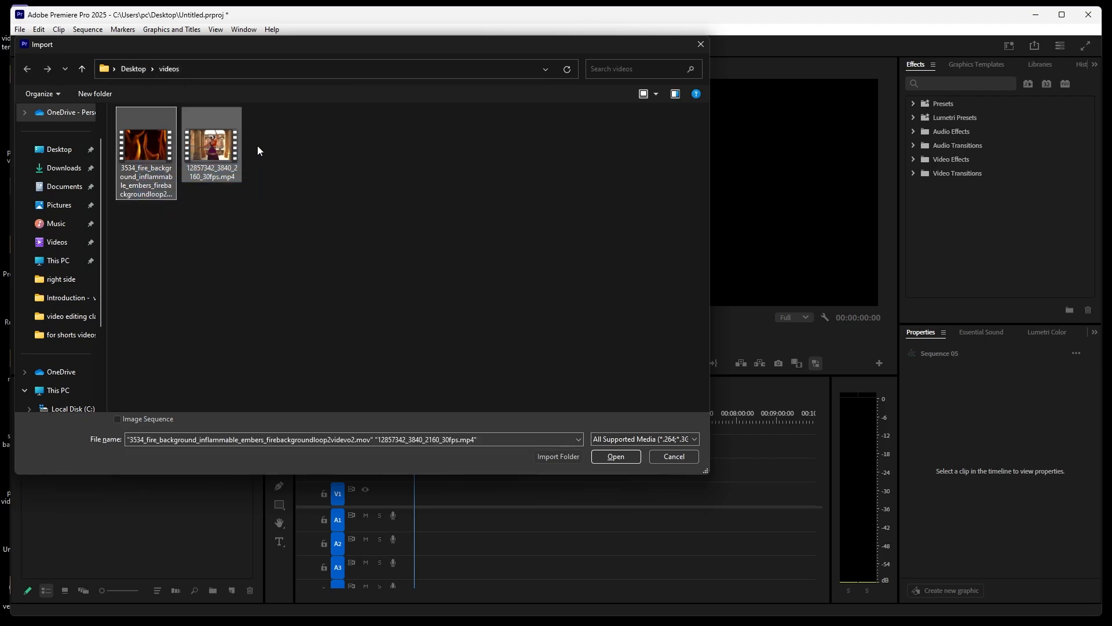
pyautogui.click(616, 456)
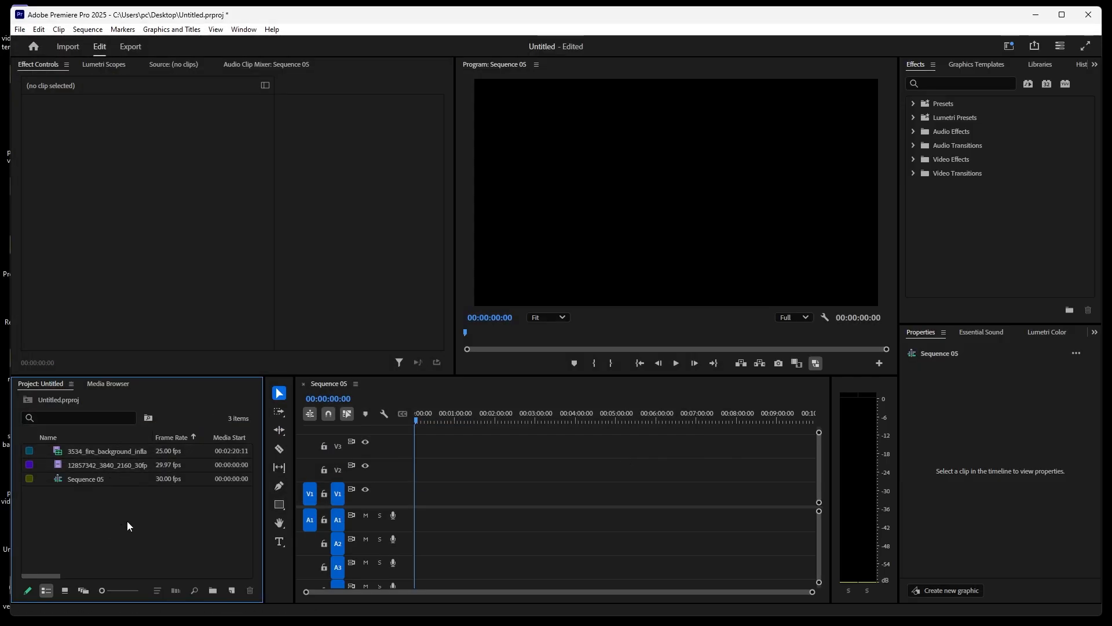
# Place the 12857342_3840_2160_30fps clip at the start of track V2, keeping the existing sequence settings, and scrub through it.
pyautogui.click(95, 480)
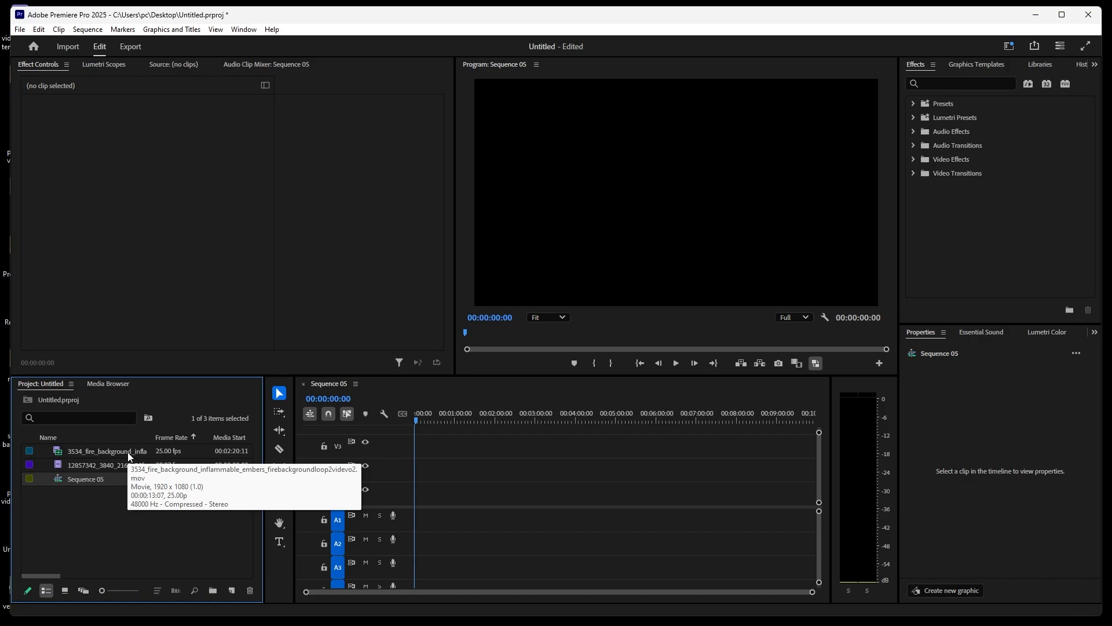
pyautogui.click(111, 520)
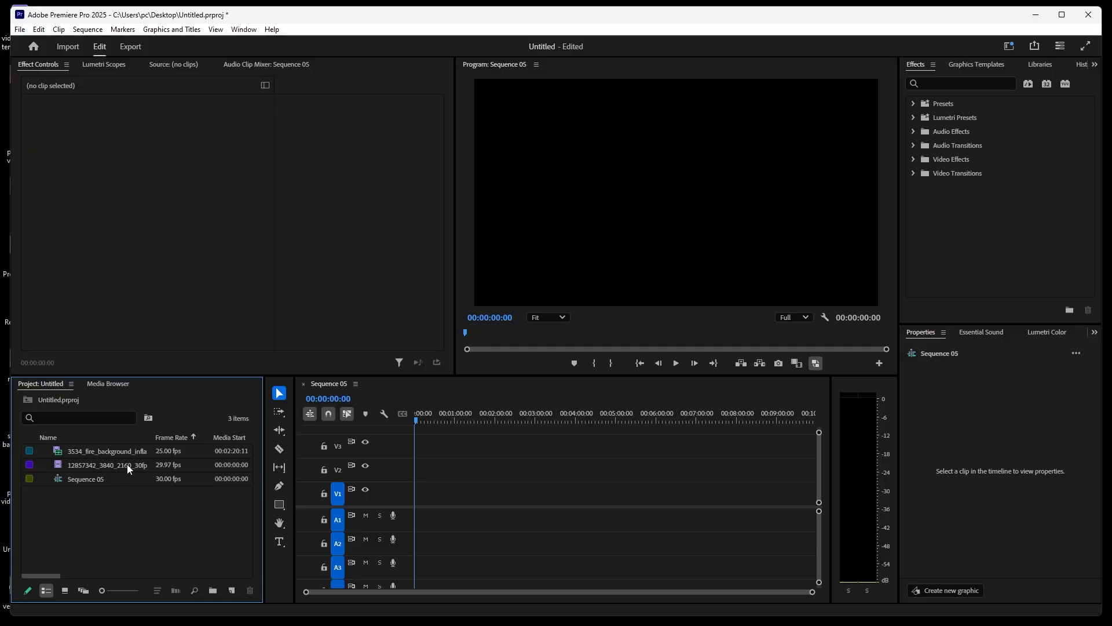
pyautogui.click(123, 479)
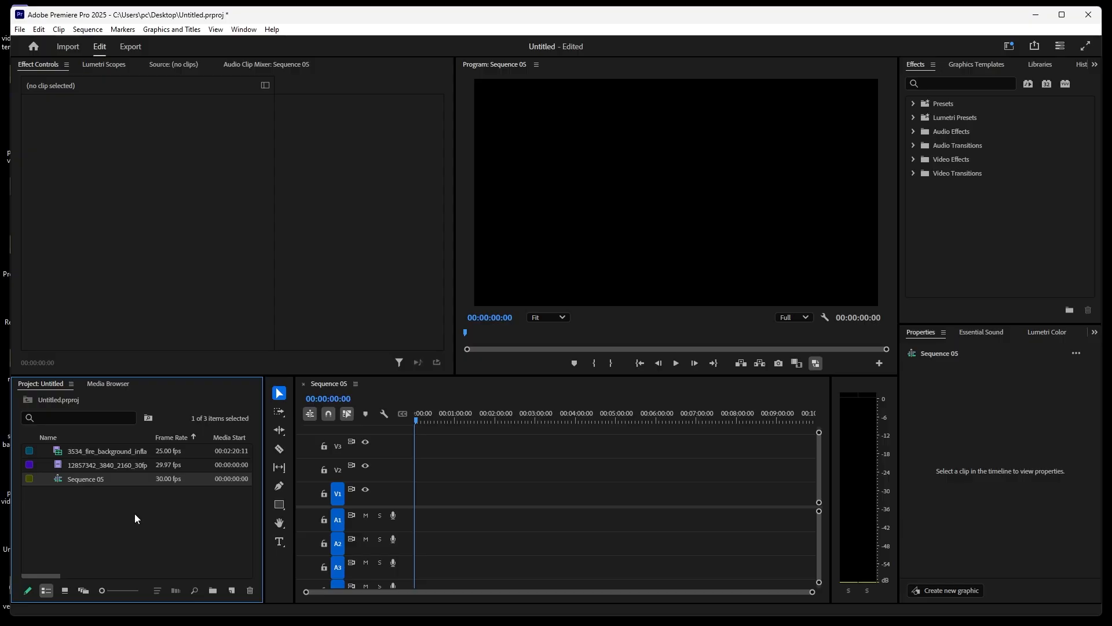
pyautogui.click(139, 467)
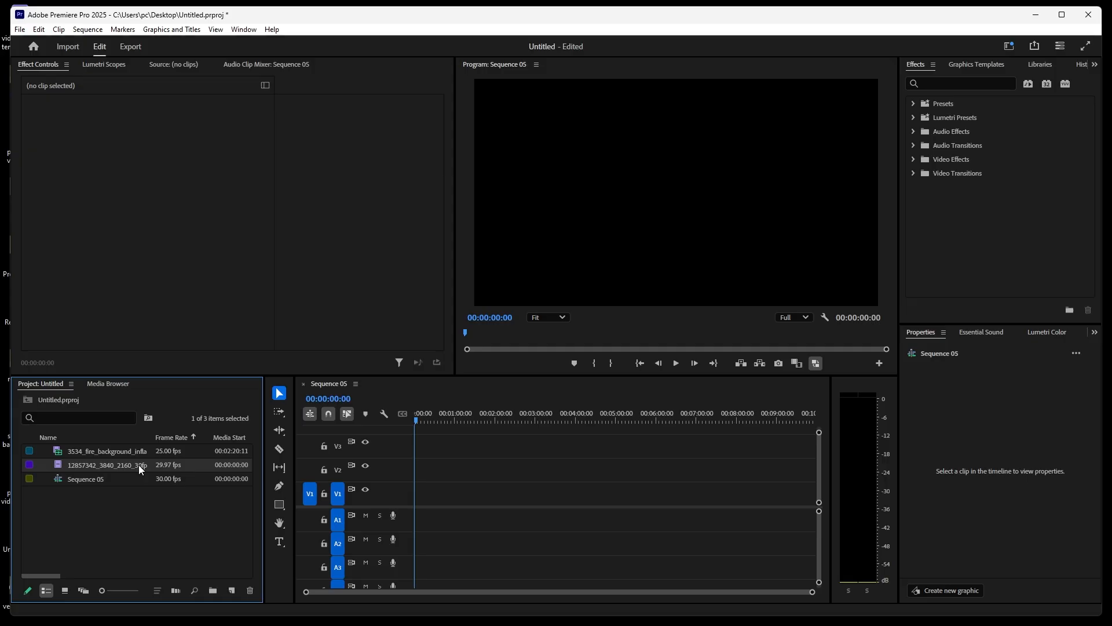
pyautogui.moveTo(138, 465); pyautogui.dragTo(420, 460)
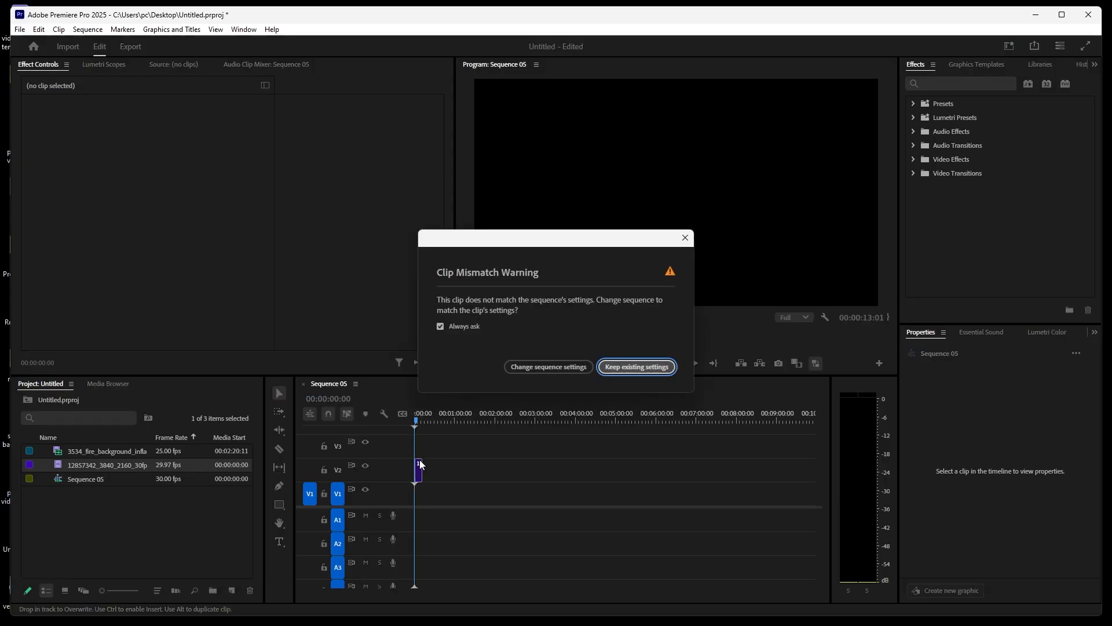
pyautogui.click(622, 369)
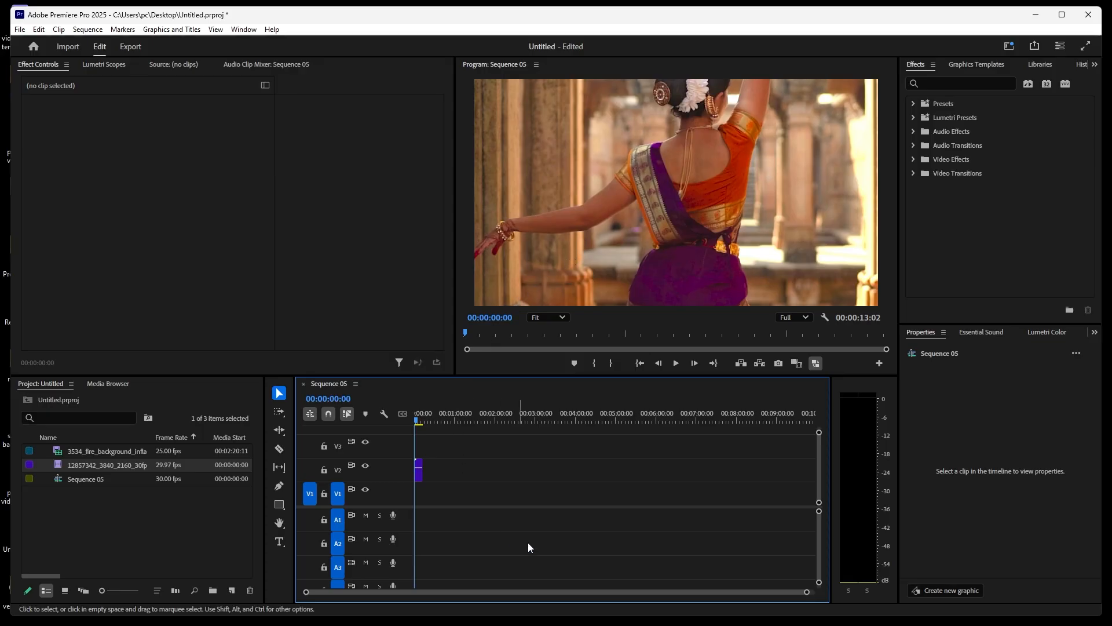
pyautogui.moveTo(807, 591); pyautogui.dragTo(660, 573)
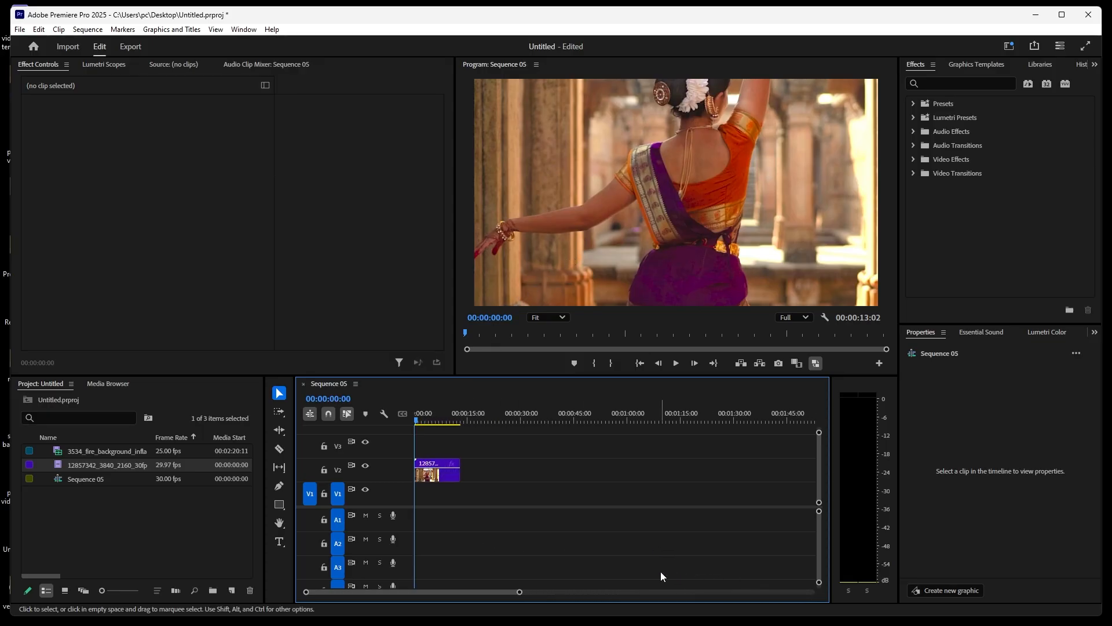
pyautogui.moveTo(416, 420); pyautogui.dragTo(437, 433)
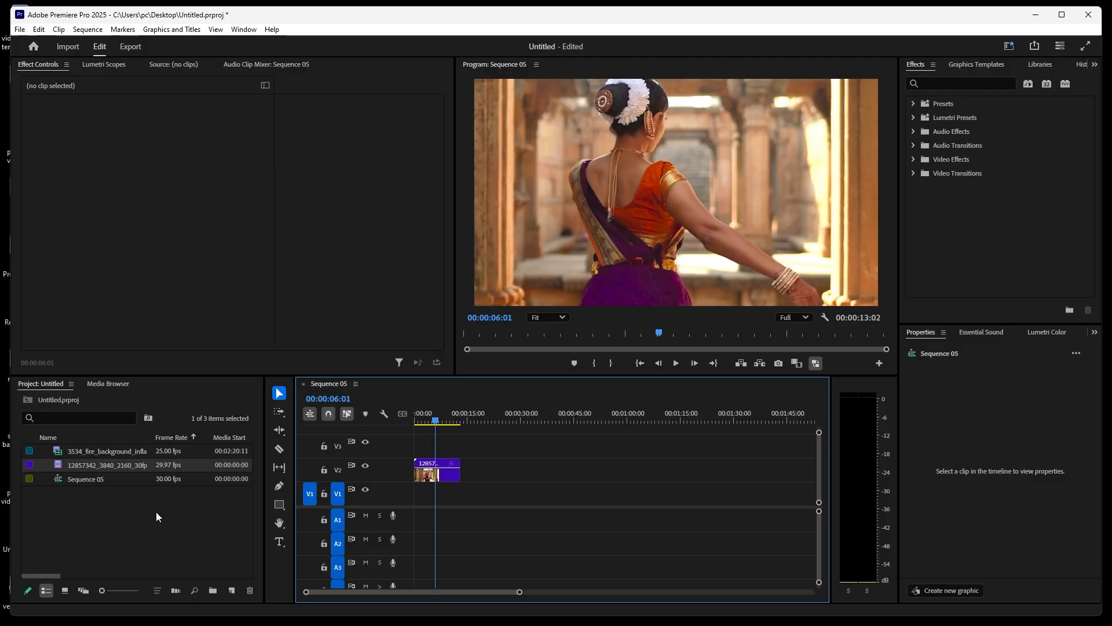
# Place the fire background clip directly after the dancer clip on track V2 and scrub across both clips.
pyautogui.click(133, 450)
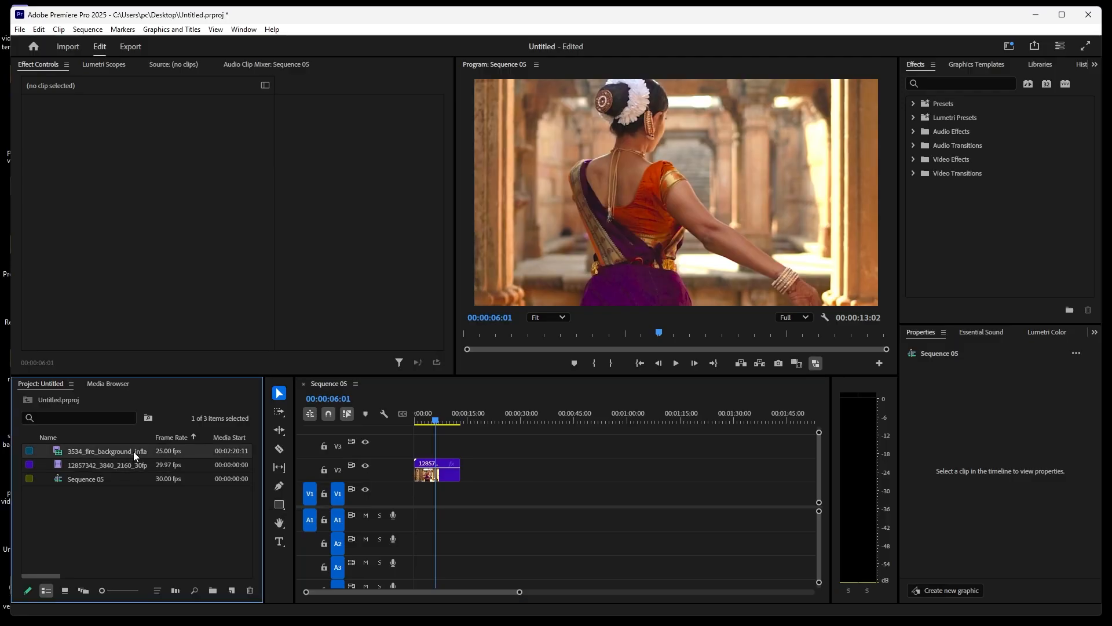
pyautogui.moveTo(133, 450); pyautogui.dragTo(463, 471)
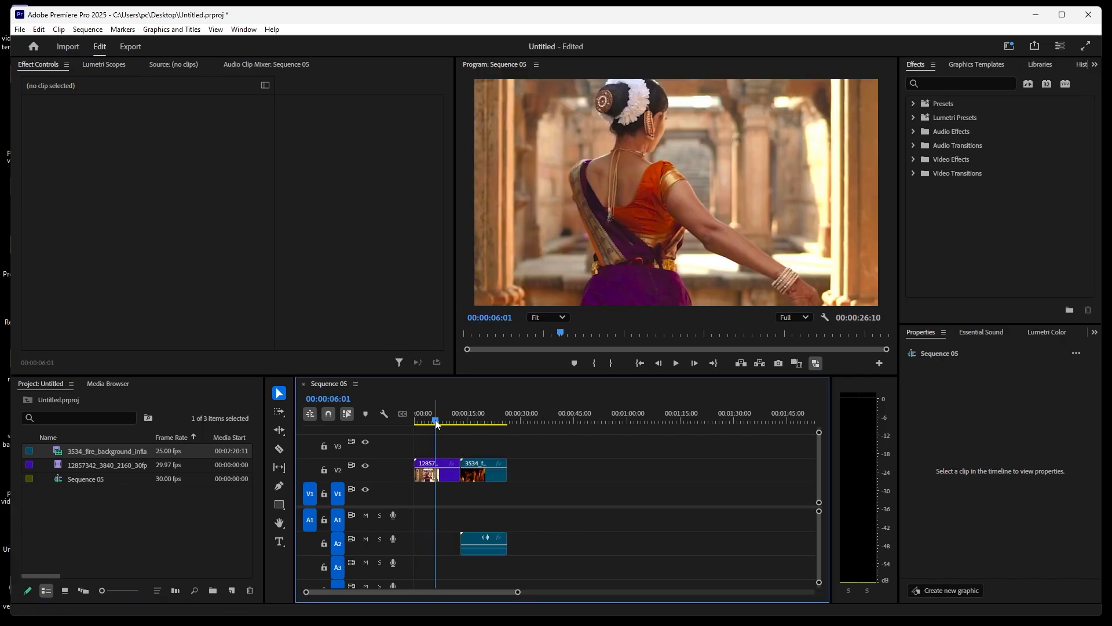
pyautogui.click(444, 425)
pyautogui.moveTo(444, 428); pyautogui.dragTo(478, 443)
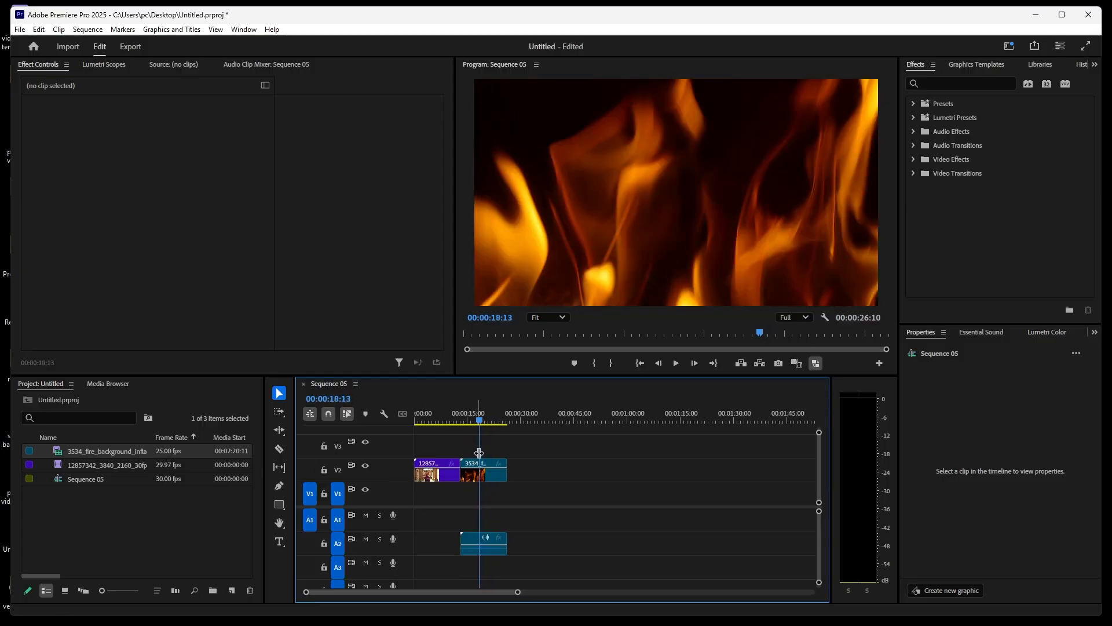
pyautogui.moveTo(456, 434); pyautogui.dragTo(445, 440)
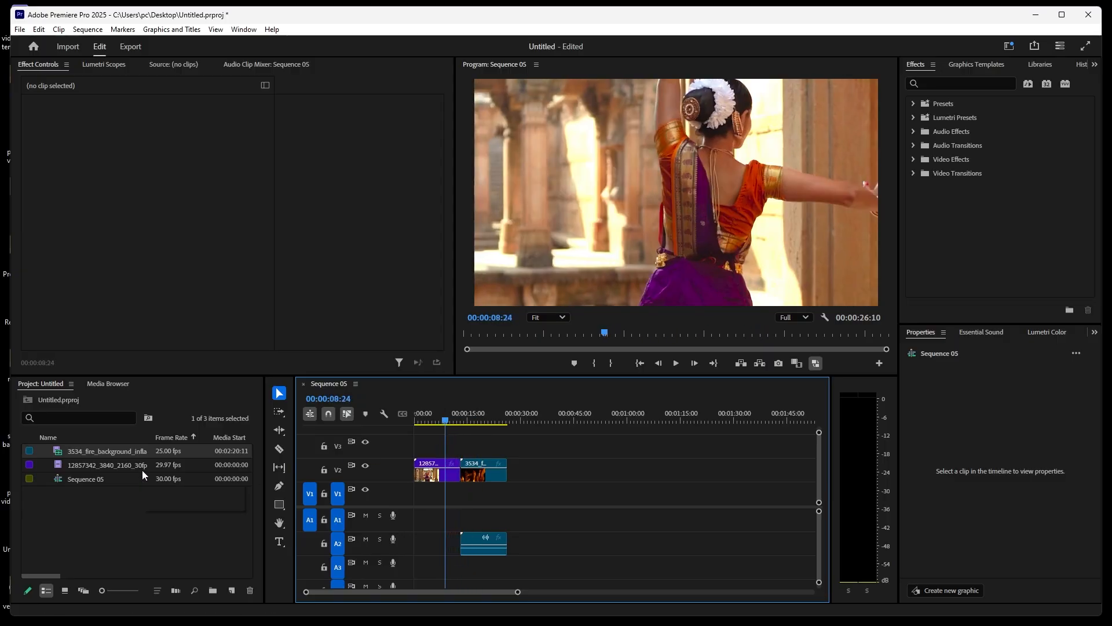
pyautogui.click(142, 515)
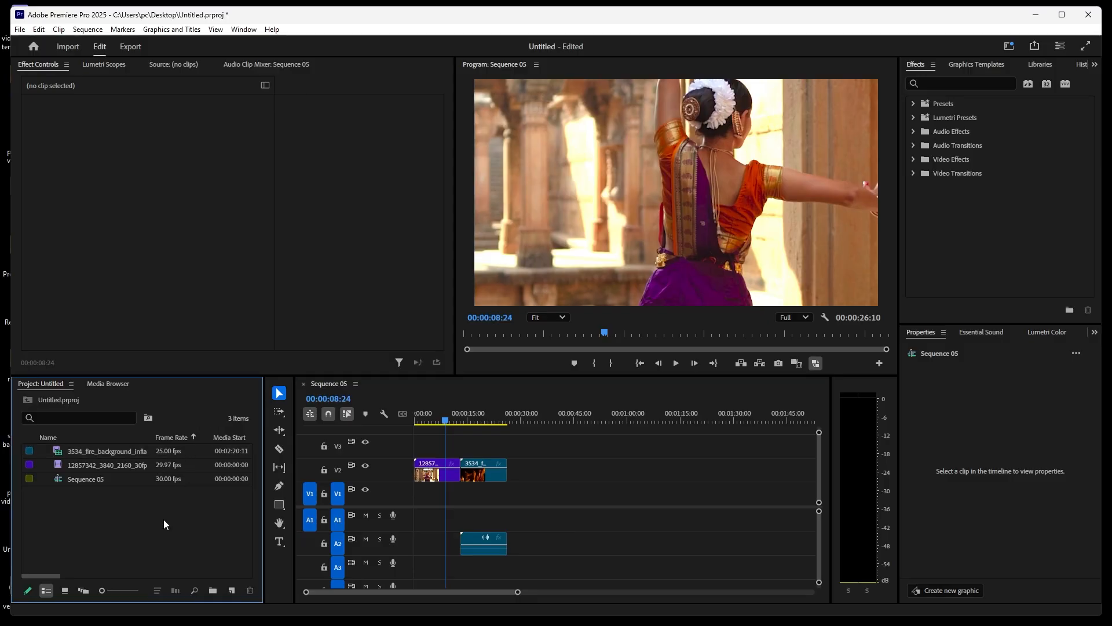
# Open the export settings for Sequence 05 and play back part of the export preview.
pyautogui.click(130, 49)
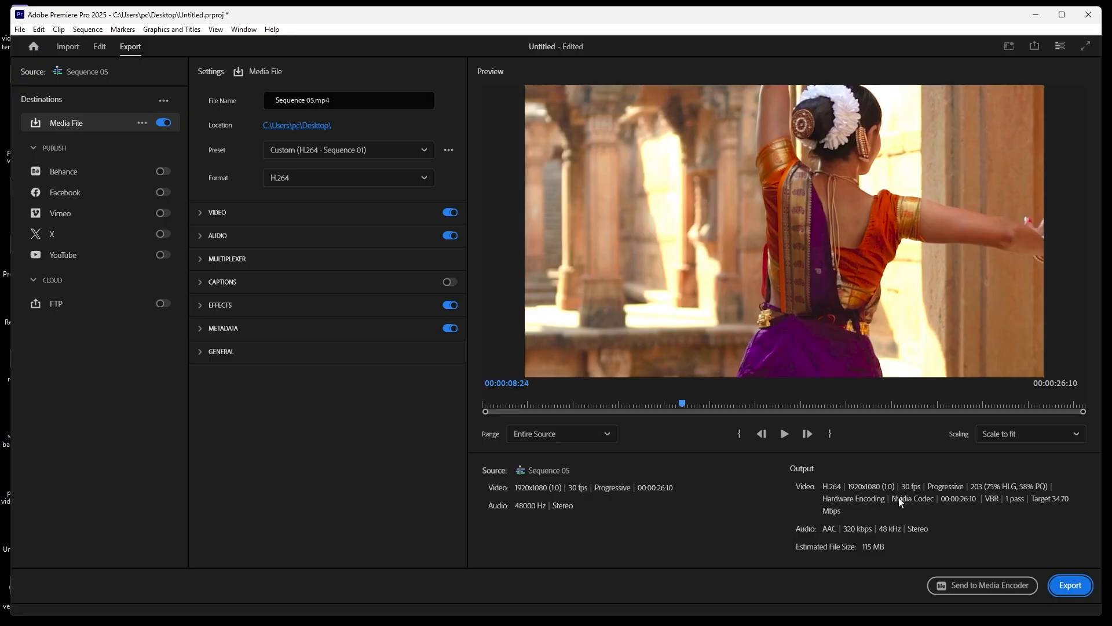
pyautogui.click(785, 434)
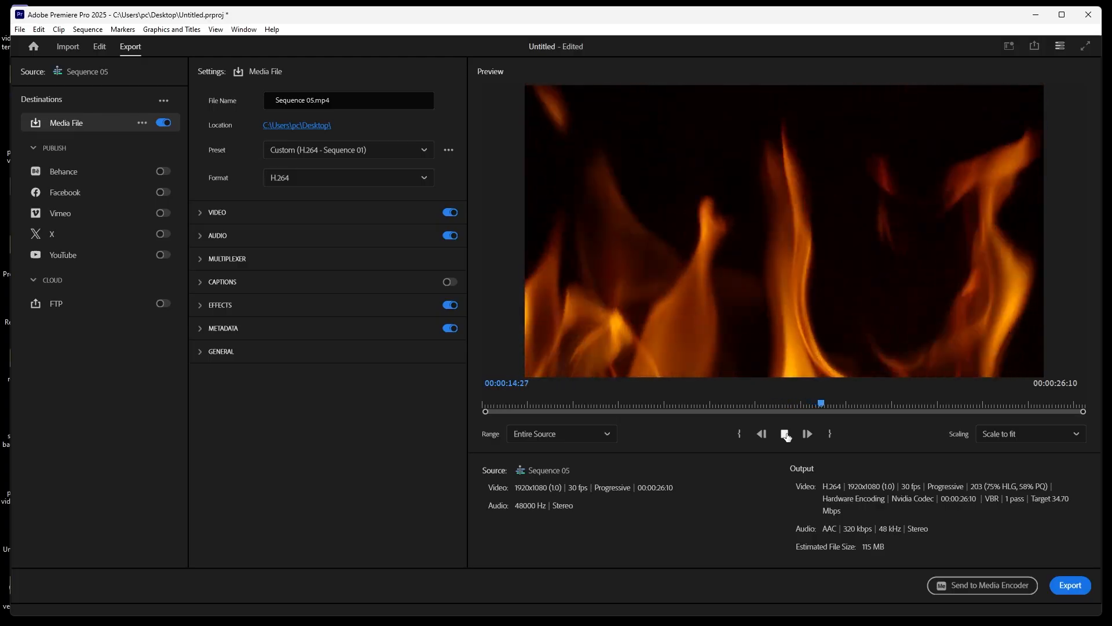
pyautogui.click(786, 435)
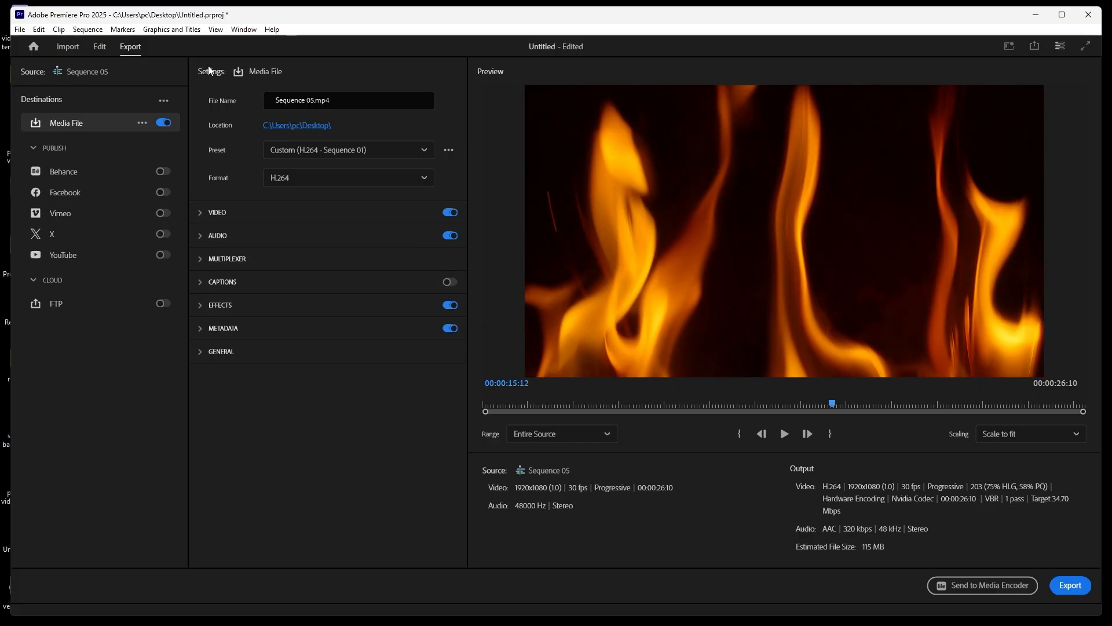
# Match the export's basic video settings to the source sequence and return to the editing workspace.
pyautogui.click(200, 215)
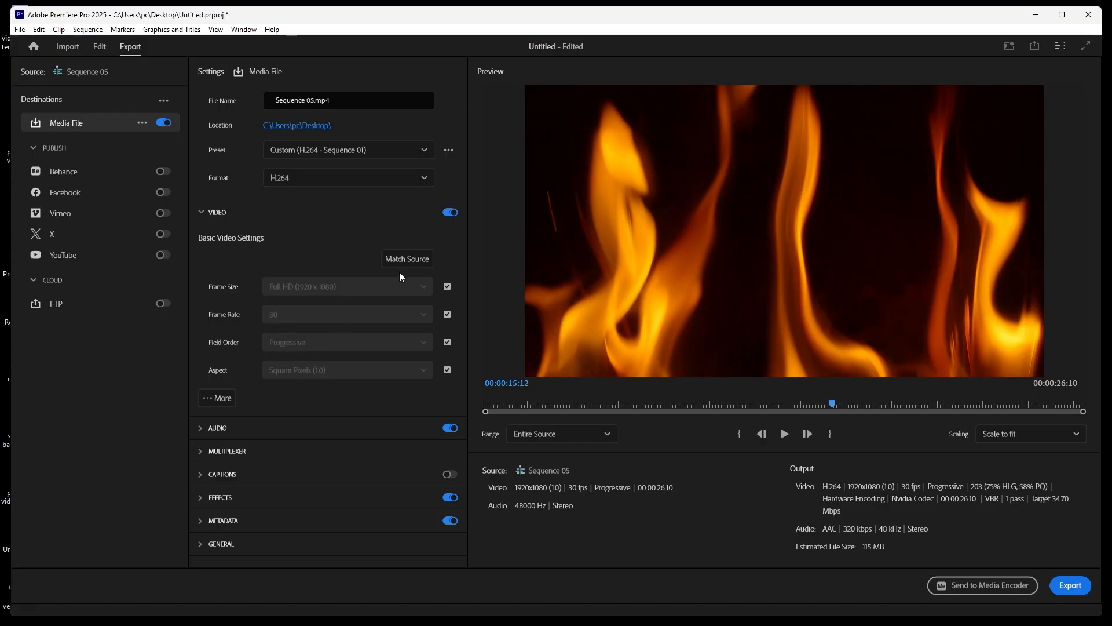
pyautogui.click(409, 260)
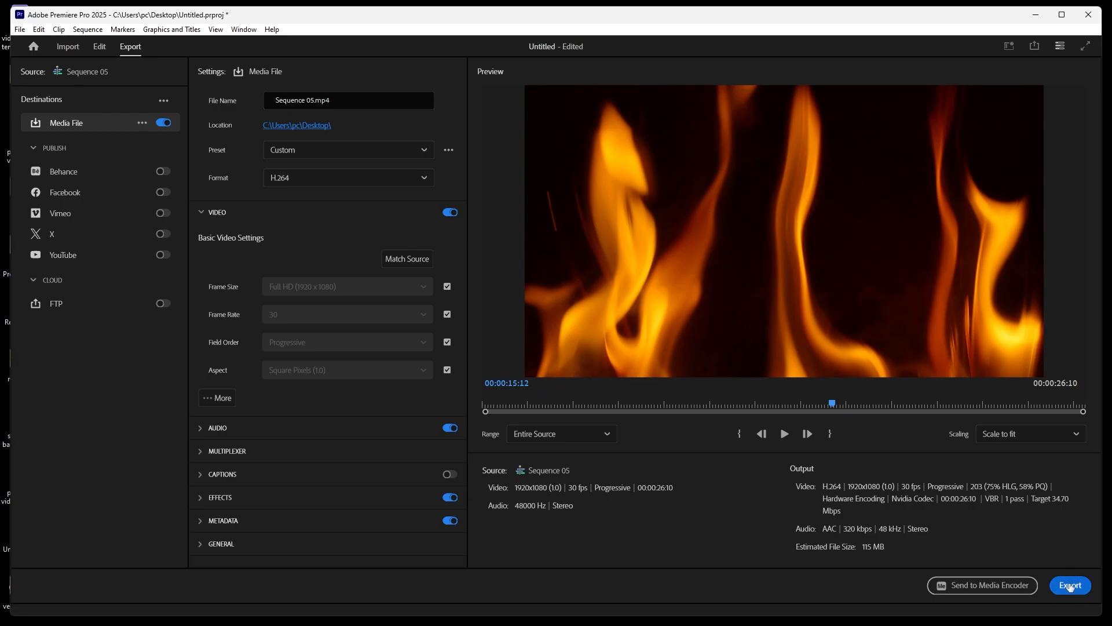
pyautogui.click(1069, 584)
pyautogui.click(99, 48)
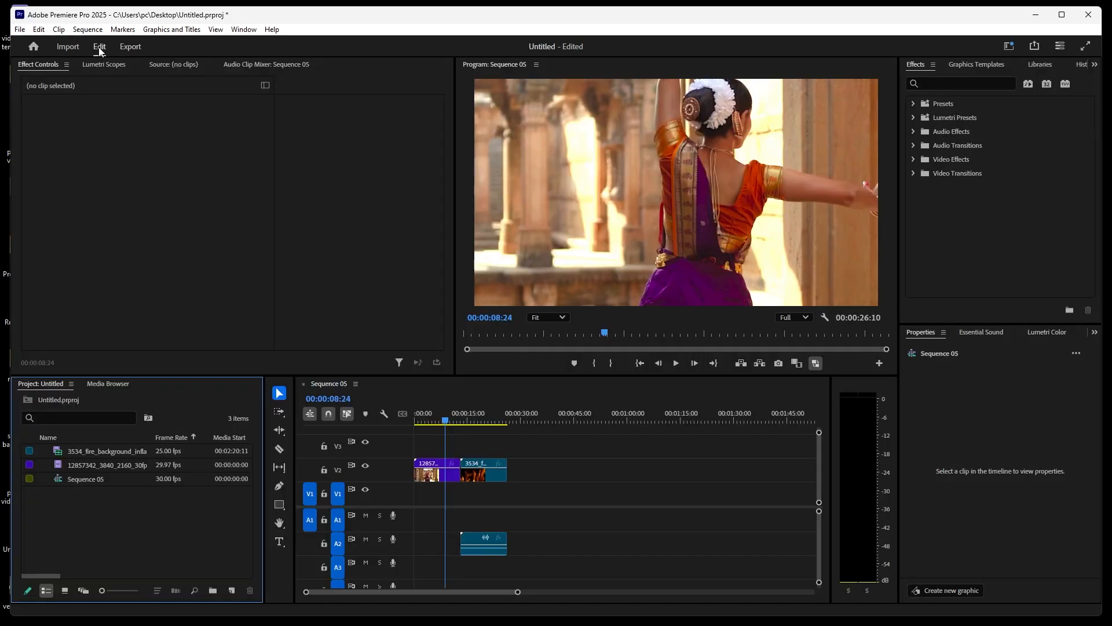
# Delete both clips and the linked audio from the Sequence 05 timeline.
pyautogui.moveTo(555, 454); pyautogui.dragTo(440, 560)
pyautogui.press('Delete')
pyautogui.click(116, 491)
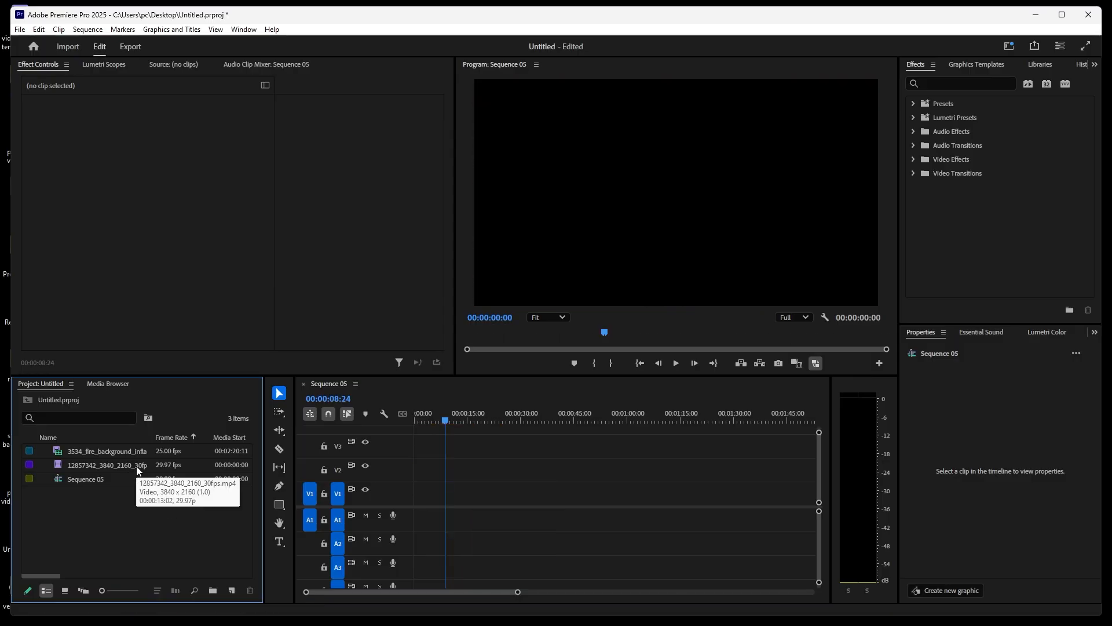
# Place the fire background clip at the start of track V2, changing the sequence settings to match the clip.
pyautogui.click(137, 467)
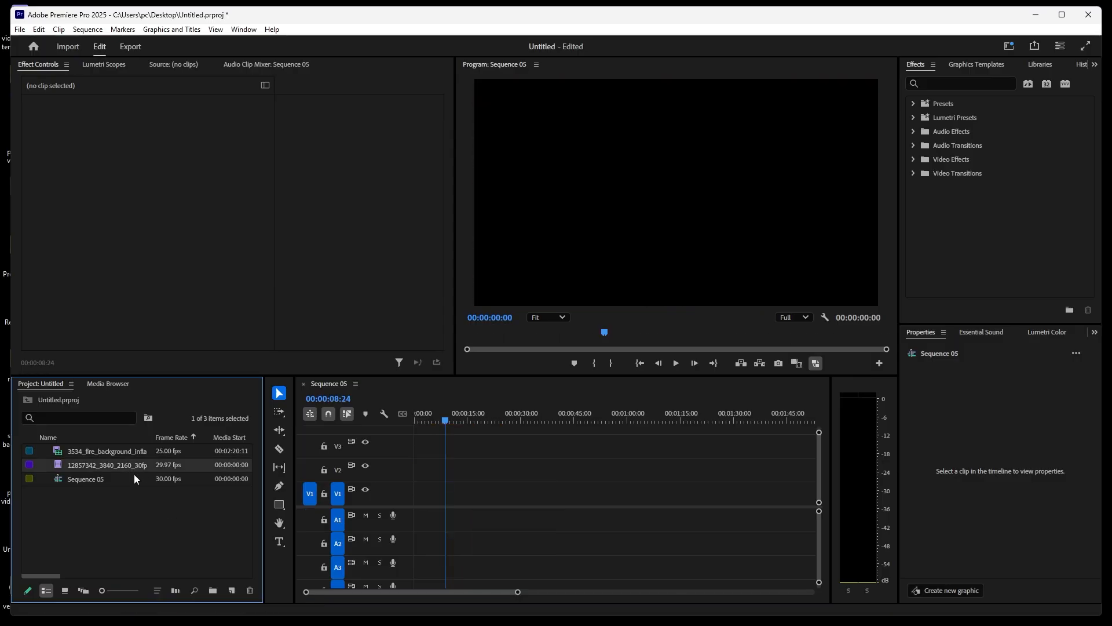
pyautogui.click(133, 479)
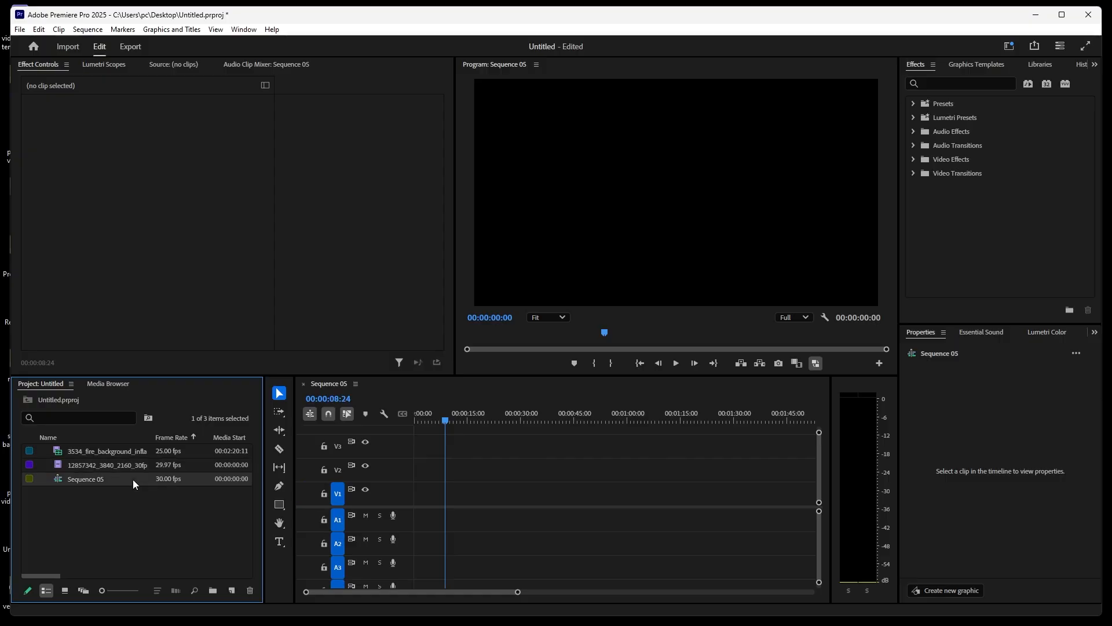
pyautogui.click(150, 452)
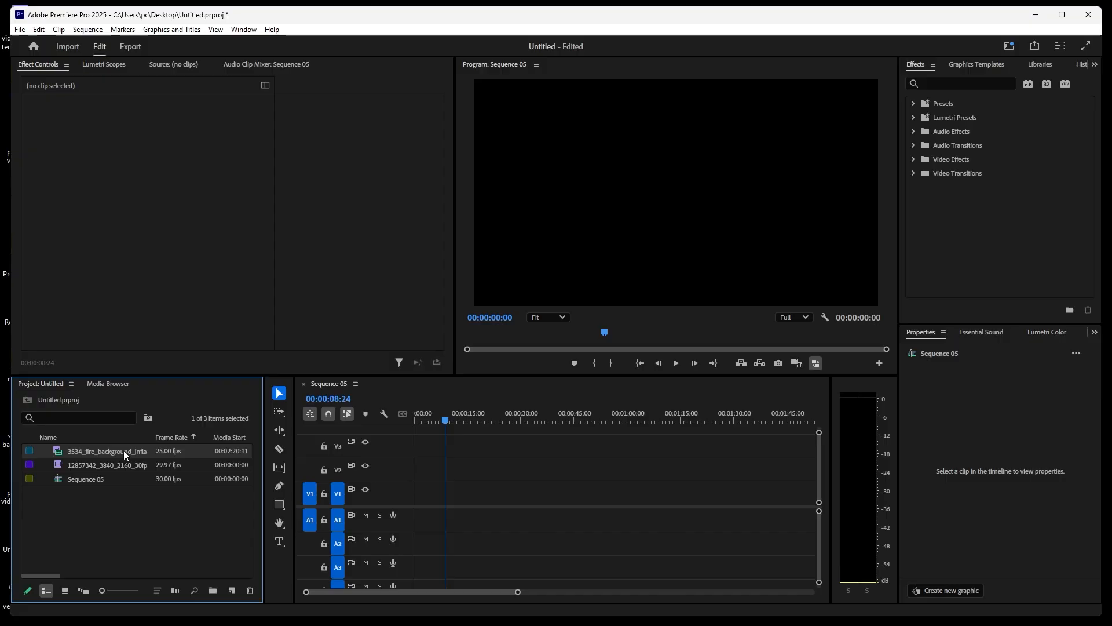
pyautogui.moveTo(124, 450); pyautogui.dragTo(415, 471)
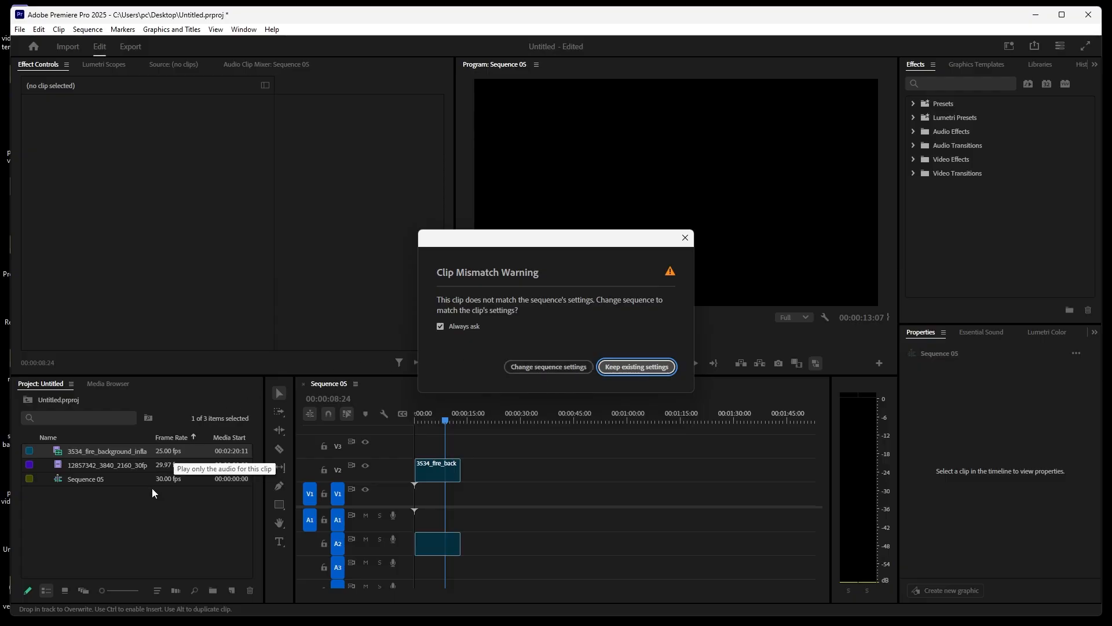
pyautogui.click(546, 369)
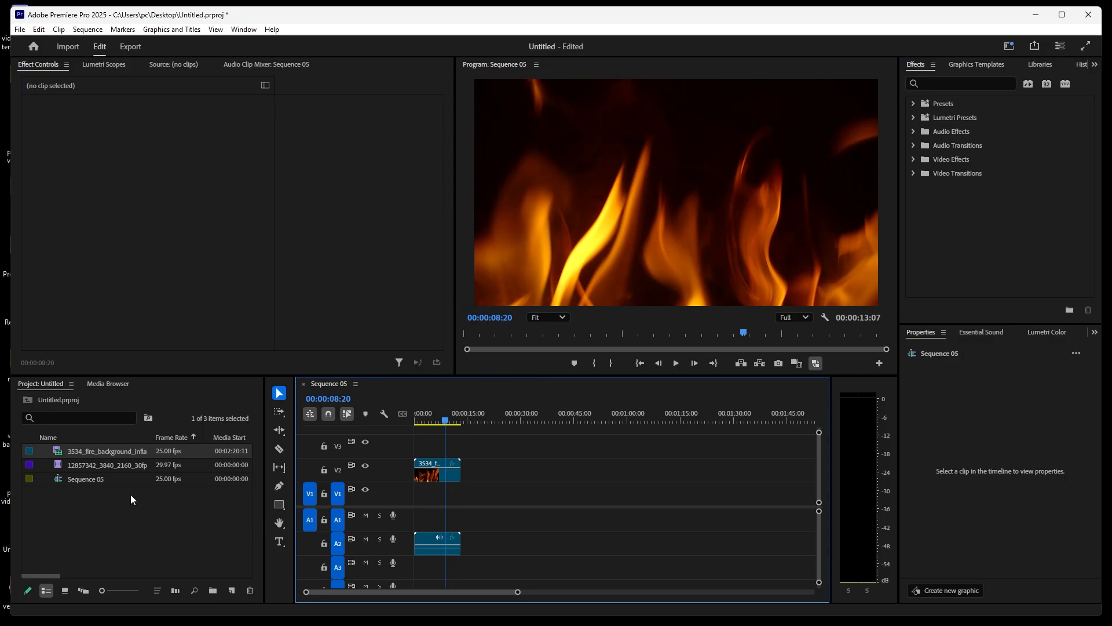
# Place the 12857342_3840_2160_30fps clip directly after the fire clip on track V2 and scrub the playhead back over the fire clip.
pyautogui.moveTo(158, 481)
pyautogui.moveTo(175, 454)
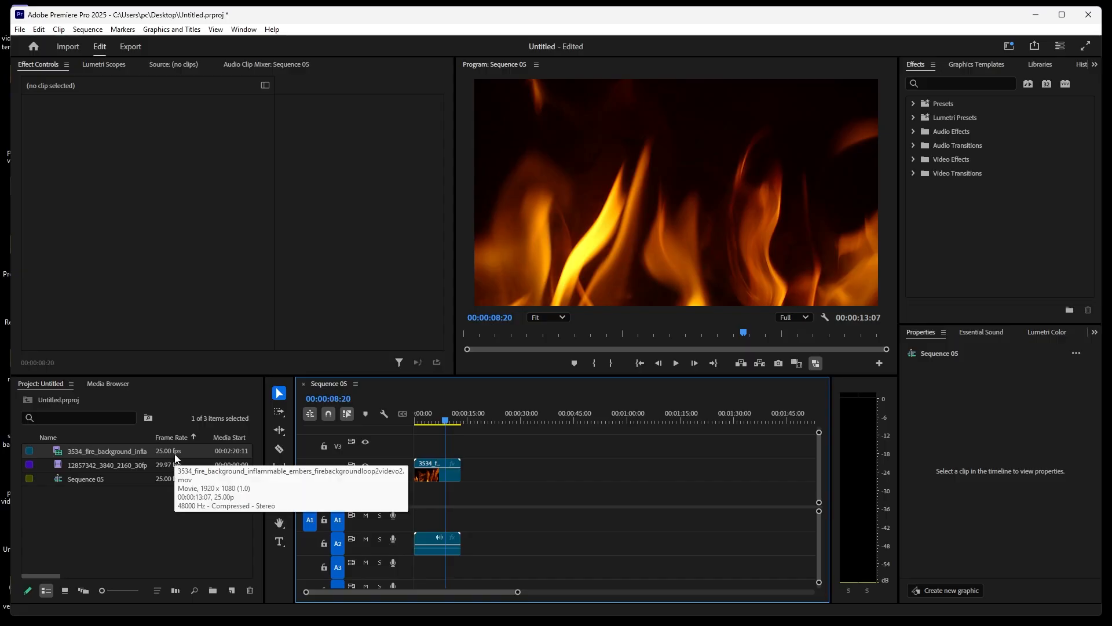
pyautogui.click(140, 468)
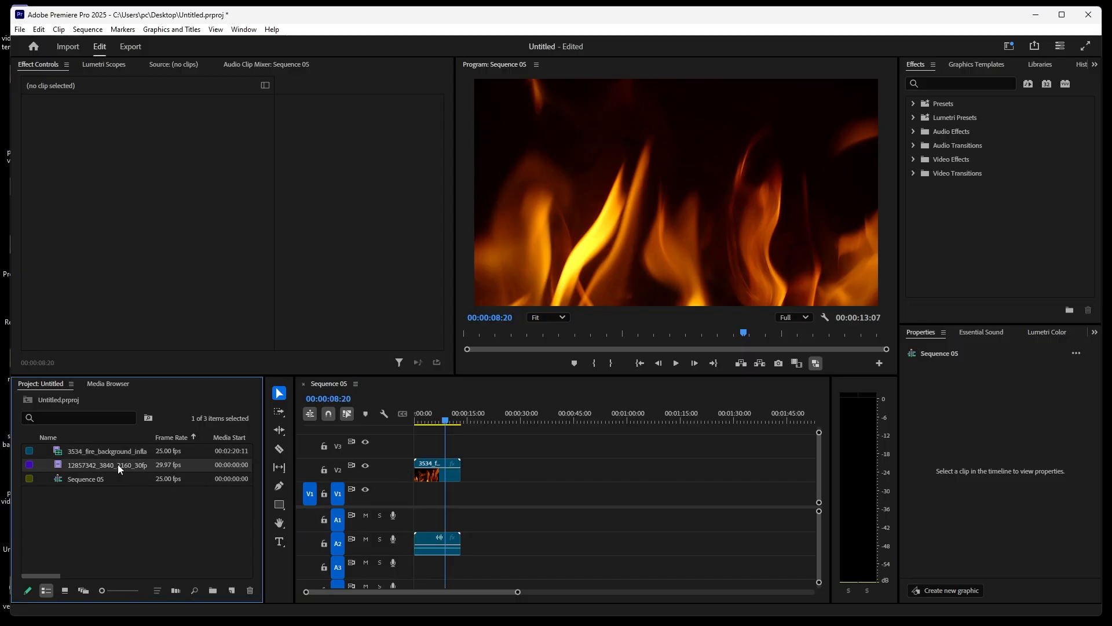
pyautogui.moveTo(117, 465); pyautogui.dragTo(466, 476)
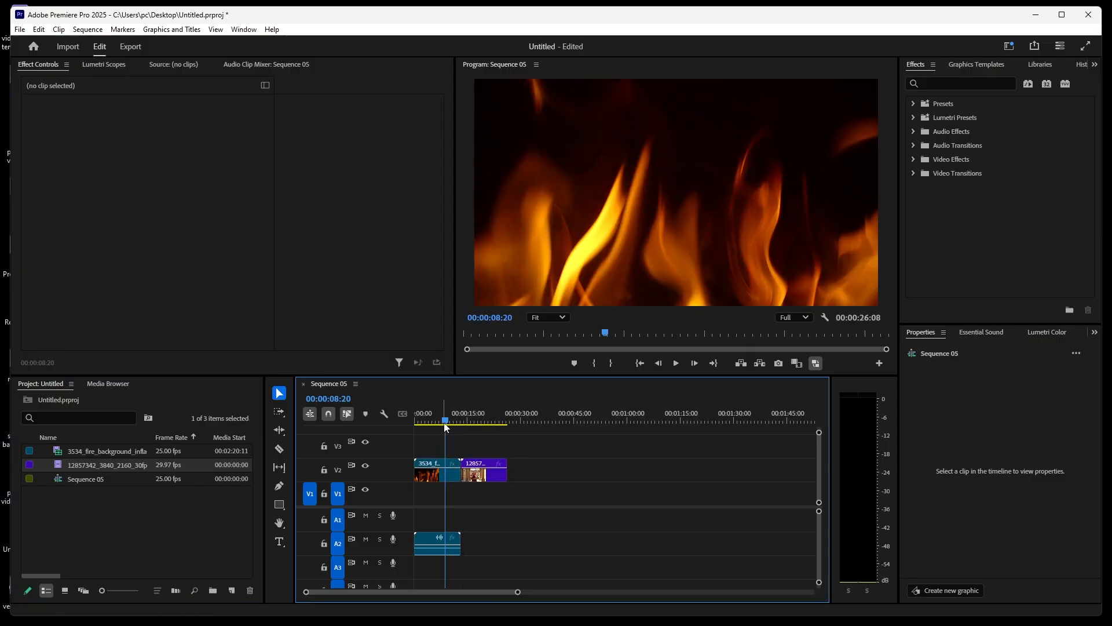
pyautogui.moveTo(446, 427)
pyautogui.mouseDown()
pyautogui.moveTo(427, 429)
pyautogui.moveTo(482, 437)
pyautogui.moveTo(443, 435)
pyautogui.moveTo(480, 449)
pyautogui.moveTo(454, 444)
pyautogui.mouseUp()
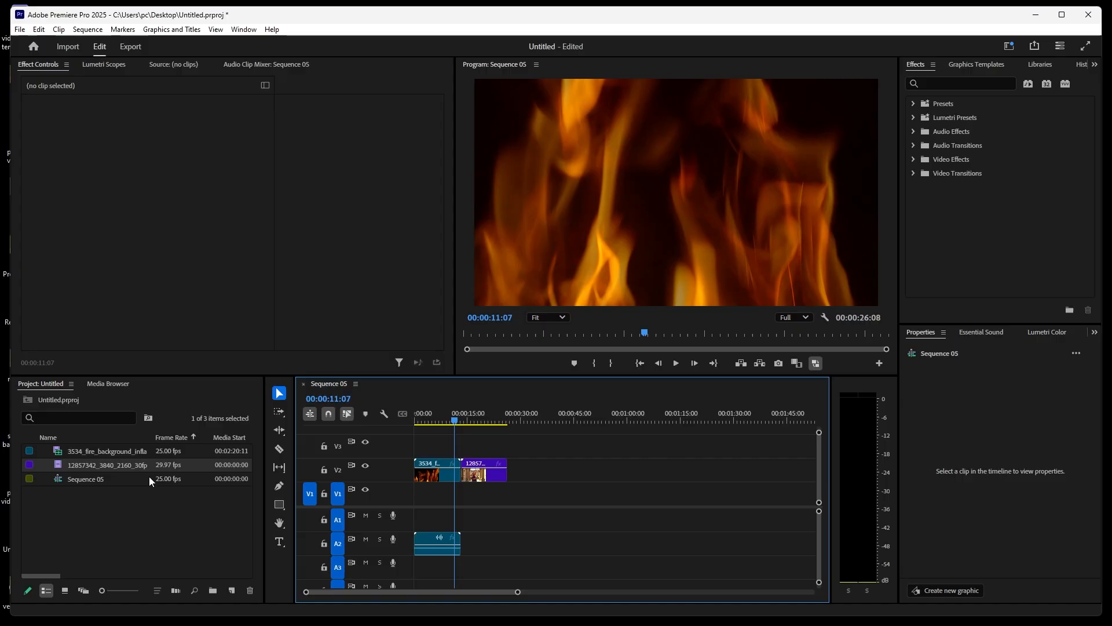
pyautogui.click(160, 454)
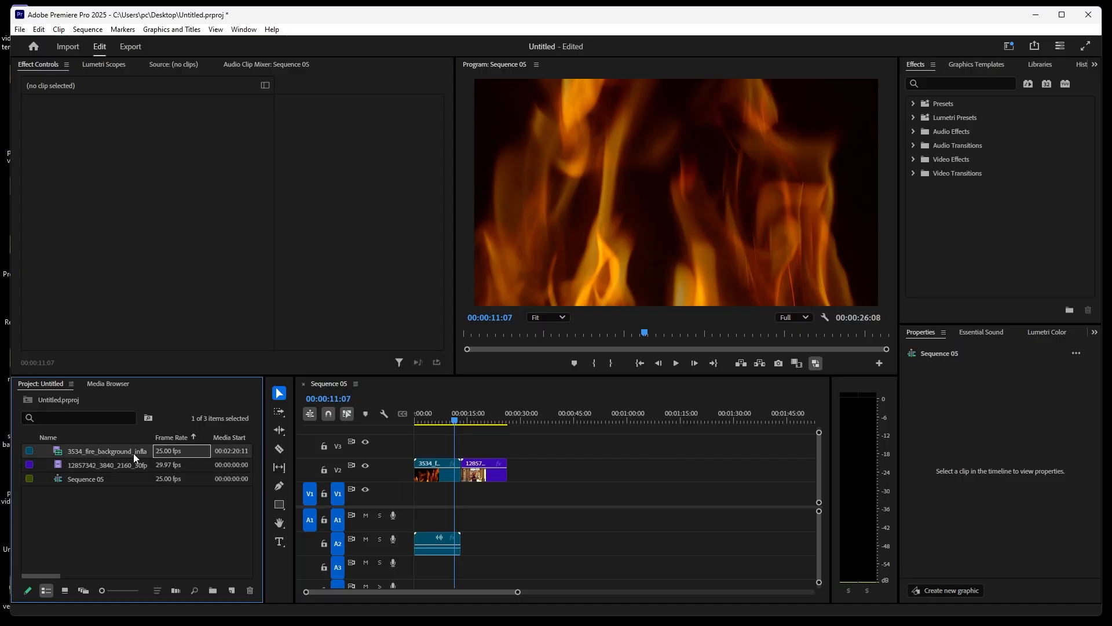
pyautogui.click(459, 425)
pyautogui.moveTo(459, 425); pyautogui.dragTo(443, 429)
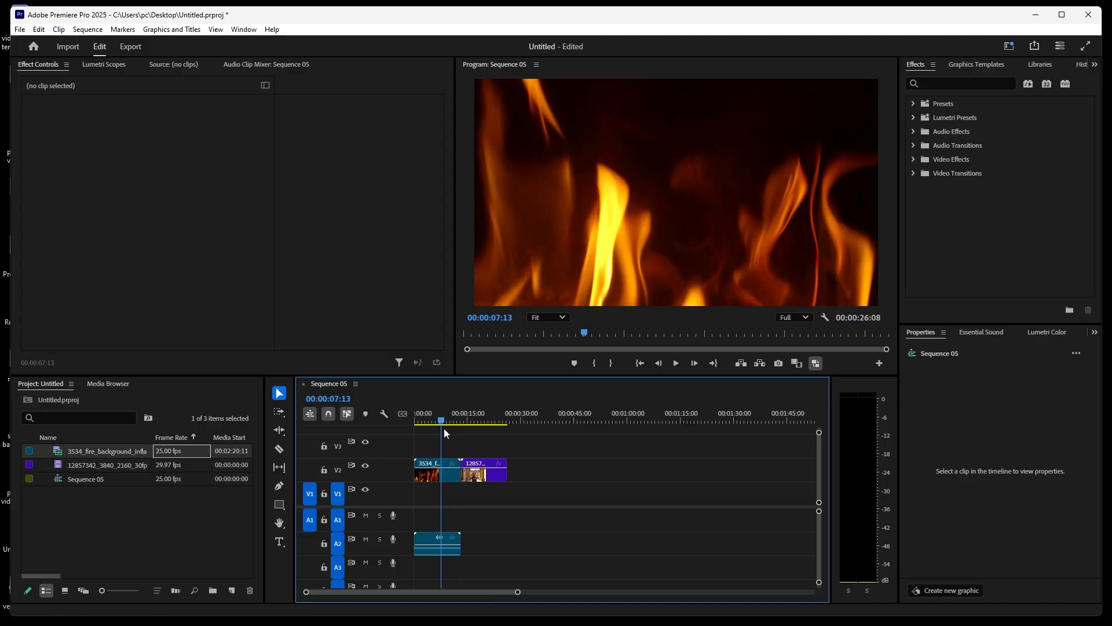
# Review the basic video settings for exporting Sequence 05, then return to editing and scrub the timeline onto the dancer clip.
pyautogui.click(131, 48)
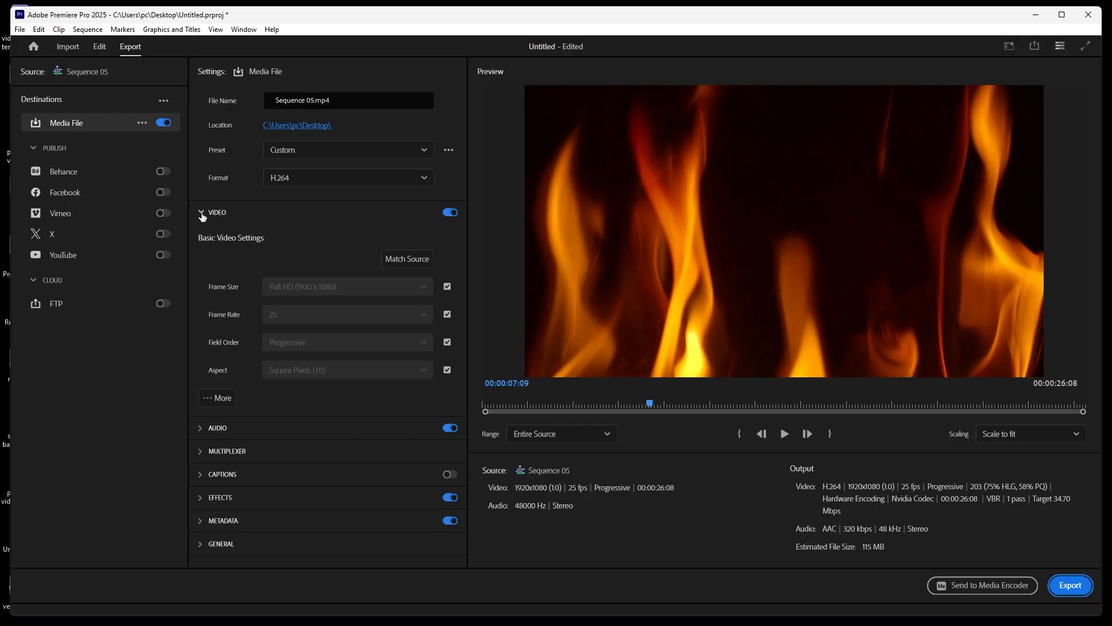
pyautogui.click(201, 213)
pyautogui.click(201, 215)
pyautogui.click(98, 47)
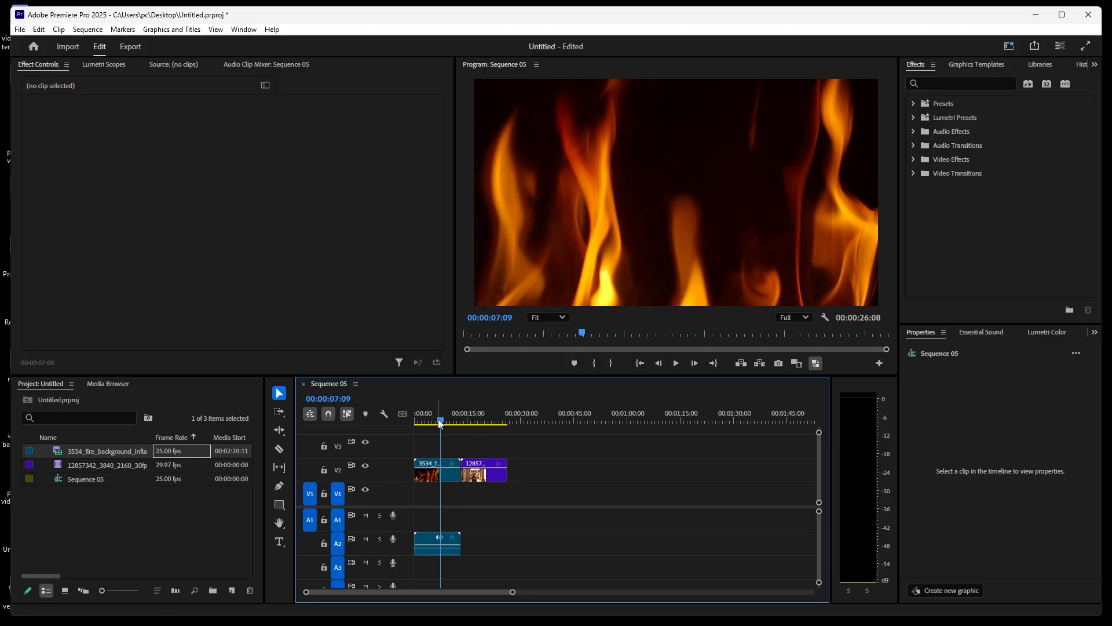
pyautogui.moveTo(440, 423); pyautogui.dragTo(476, 445)
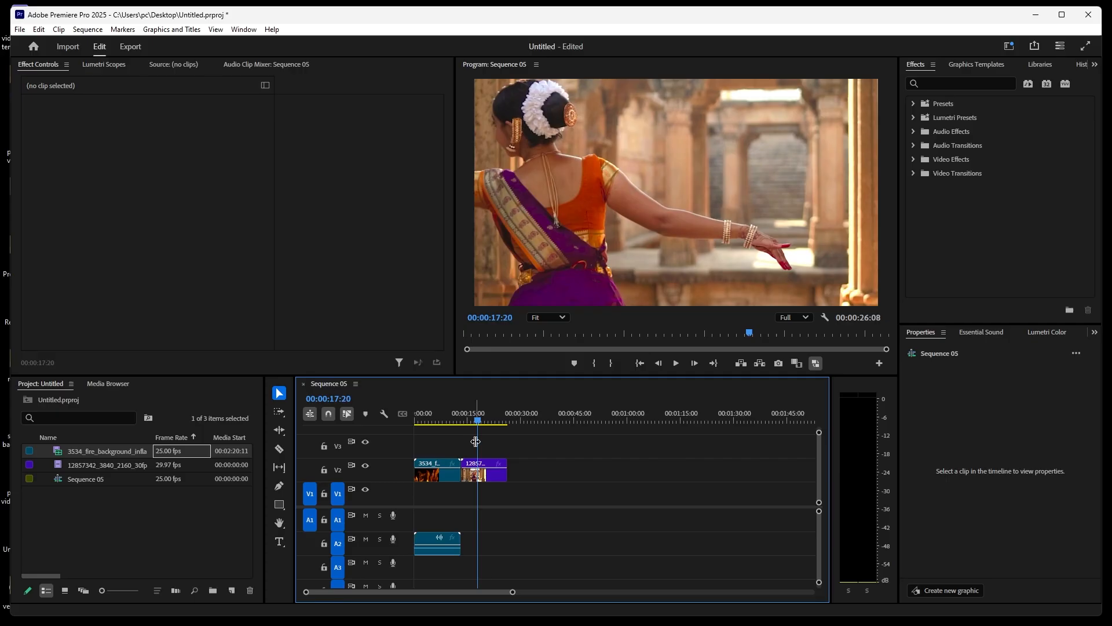